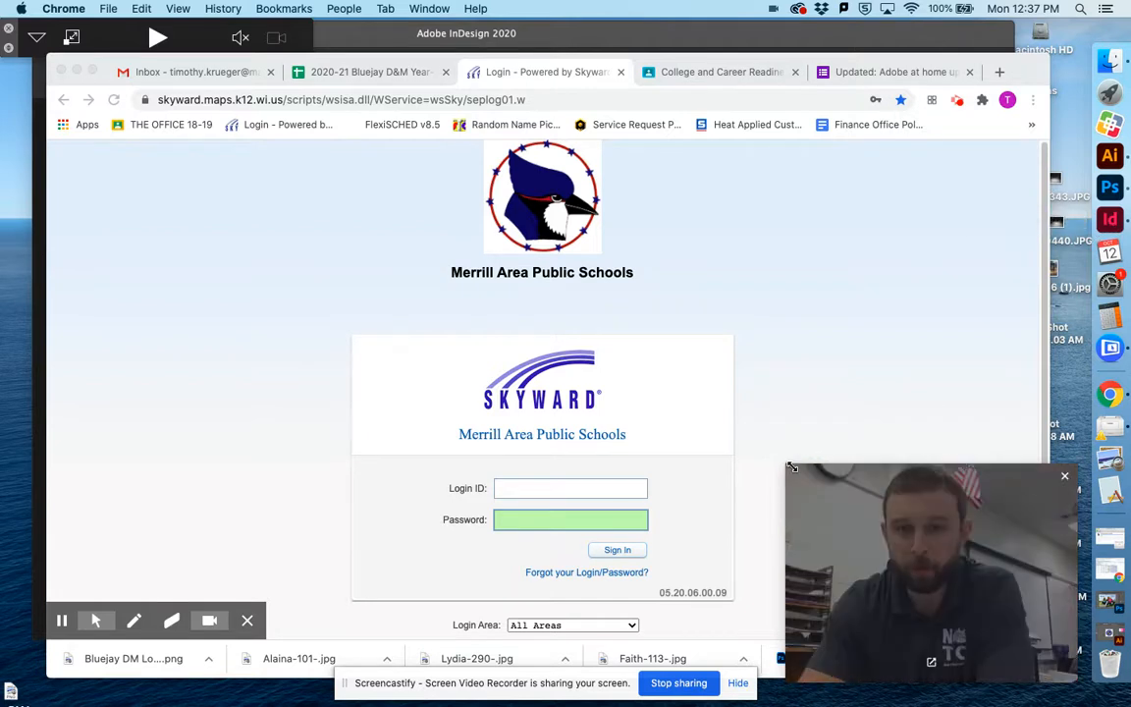
{"action": "left_click_drag", "start_coordinate": [788, 464], "coordinate": [927, 527]}
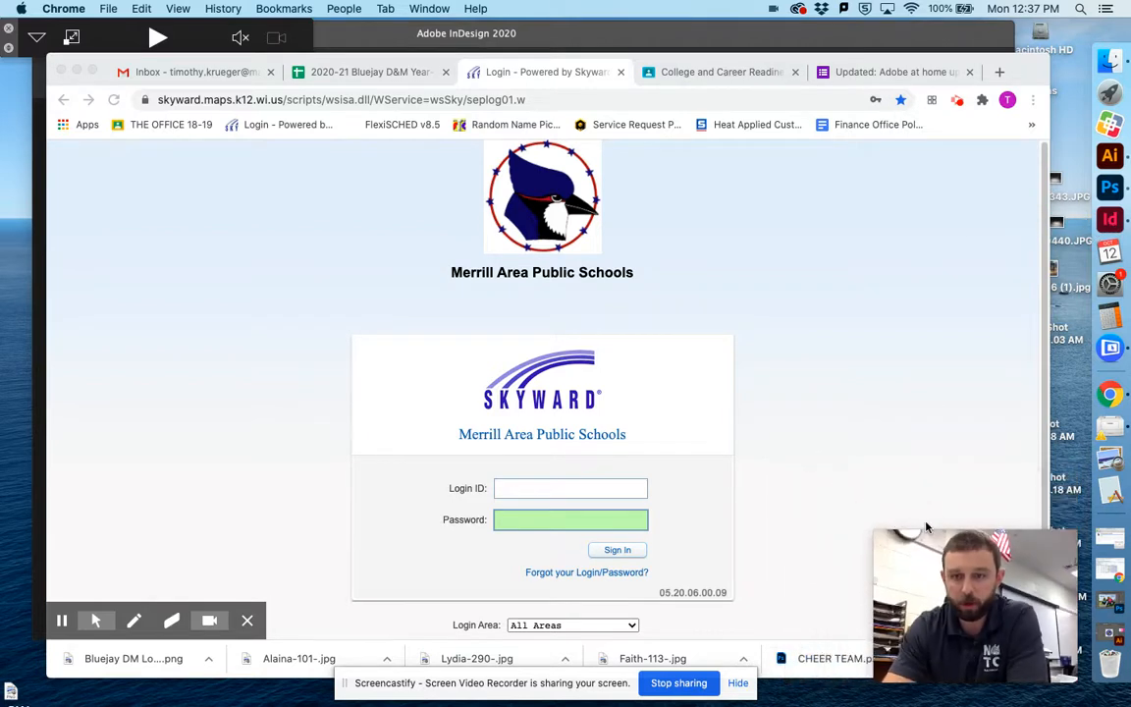
Switch to InDesign and start a new document with its units set to inches.
{"action": "left_click", "coordinate": [1109, 220]}
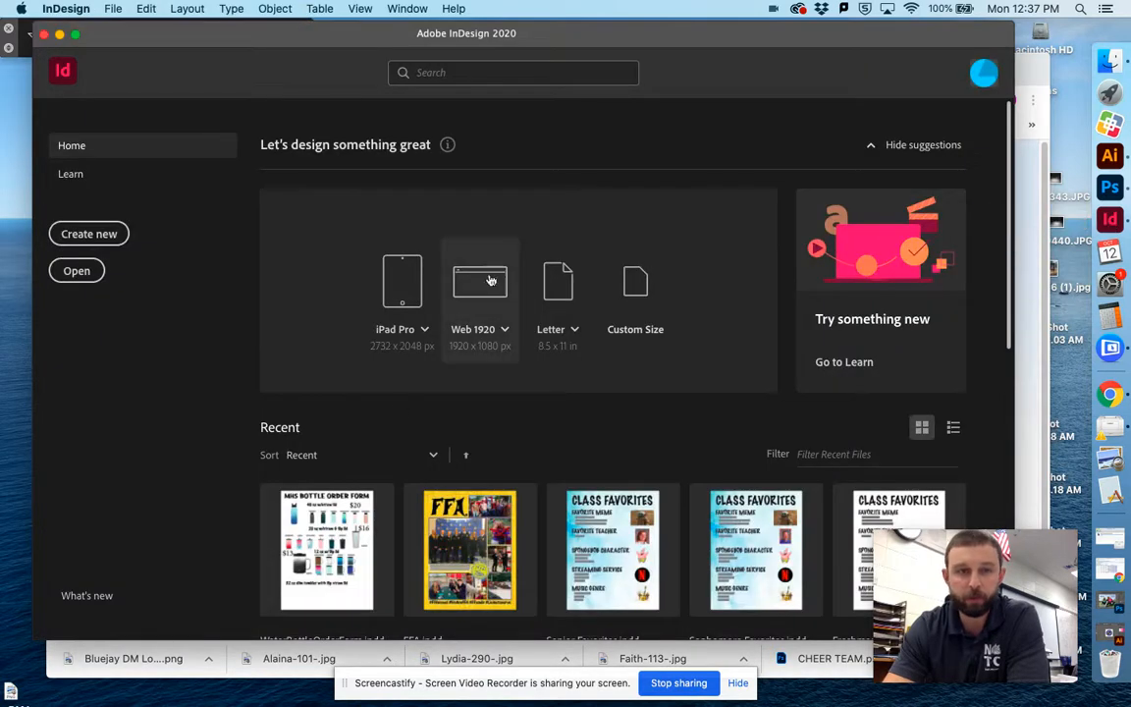
{"action": "left_click", "coordinate": [88, 233]}
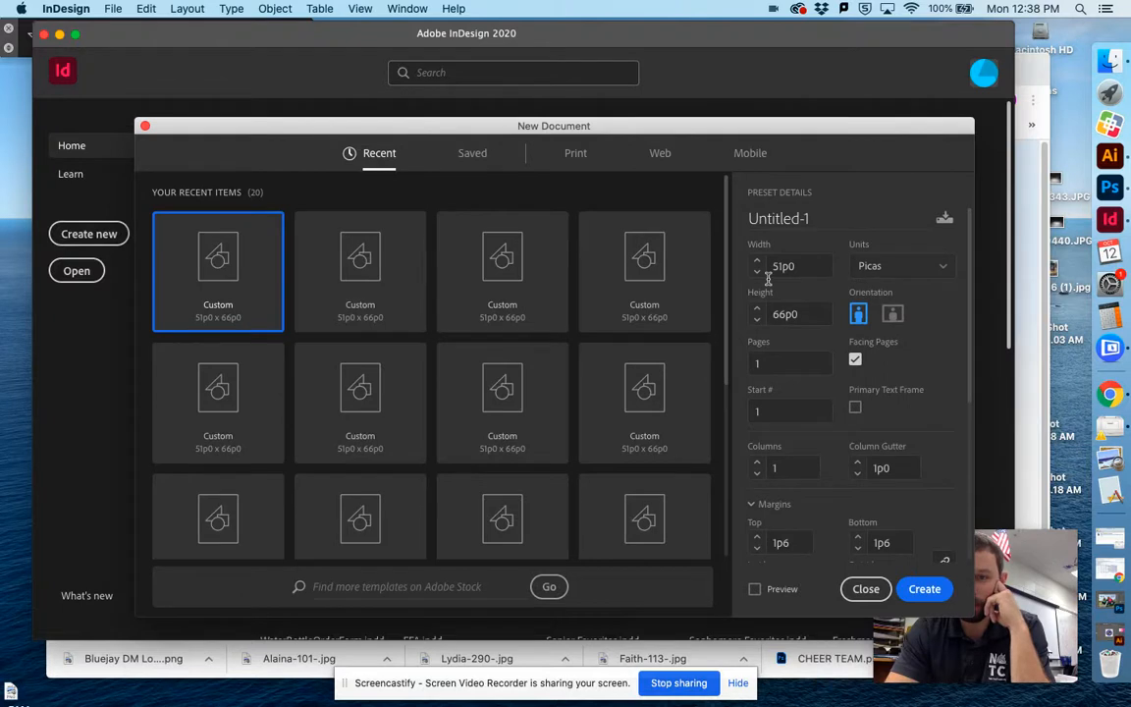
{"action": "left_click", "coordinate": [946, 269]}
{"action": "left_click", "coordinate": [886, 344]}
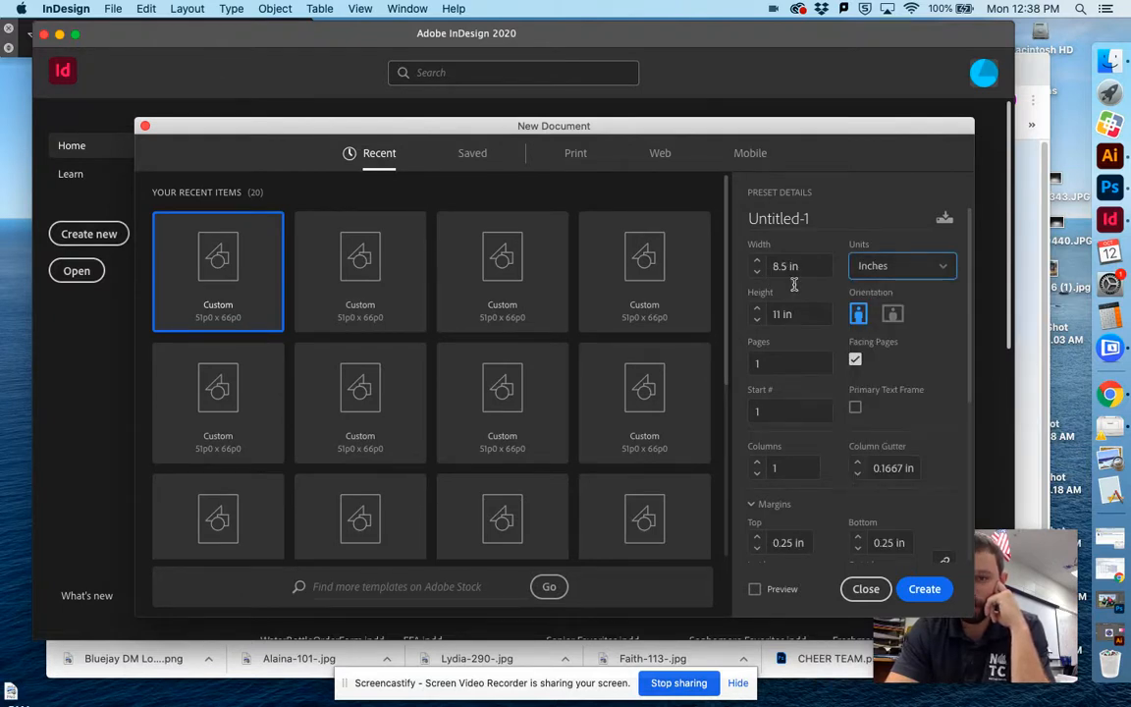
Set the new document to 2 pages with a starting page number of 2.
{"action": "left_click", "coordinate": [764, 364]}
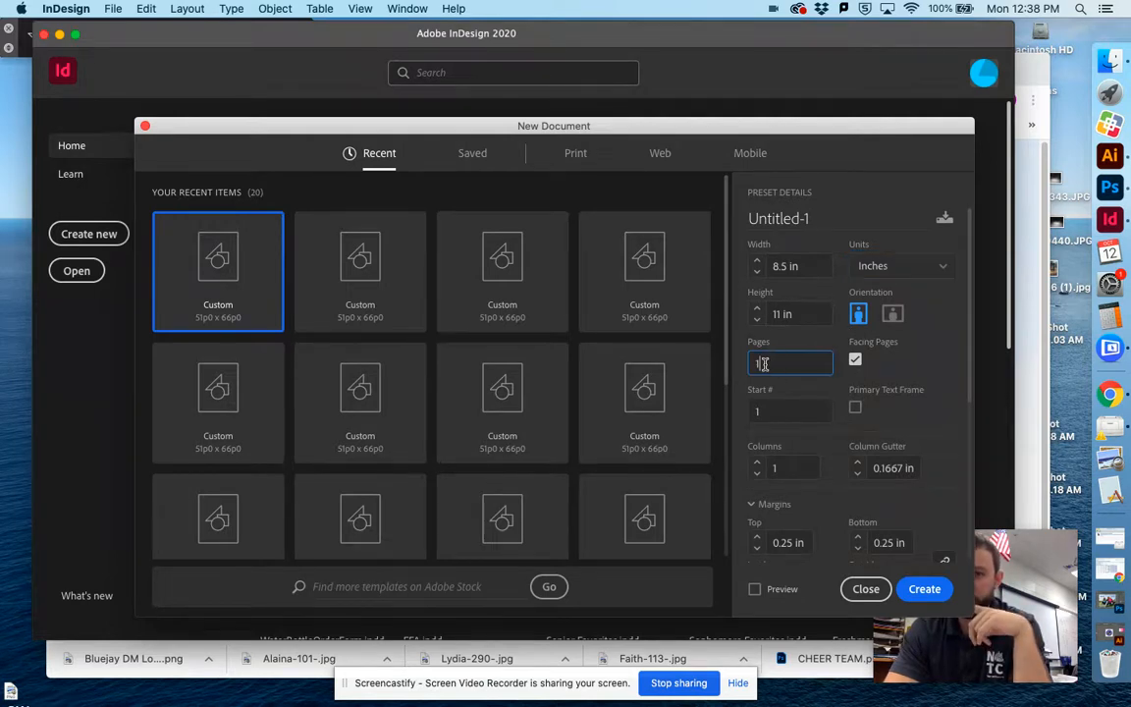
{"action": "left_click_drag", "start_coordinate": [756, 364], "coordinate": [778, 362]}
{"action": "type", "text": "2"}
{"action": "left_click", "coordinate": [757, 411]}
{"action": "type", "text": "2"}
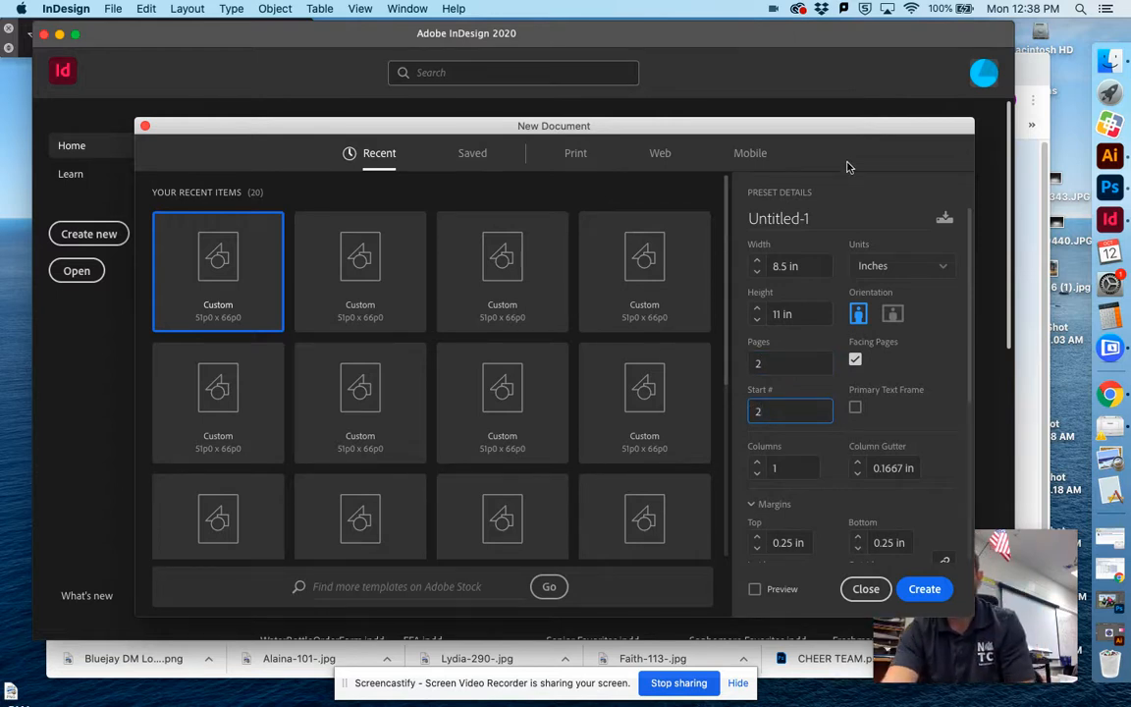
{"action": "left_click_drag", "start_coordinate": [843, 135], "coordinate": [782, 93]}
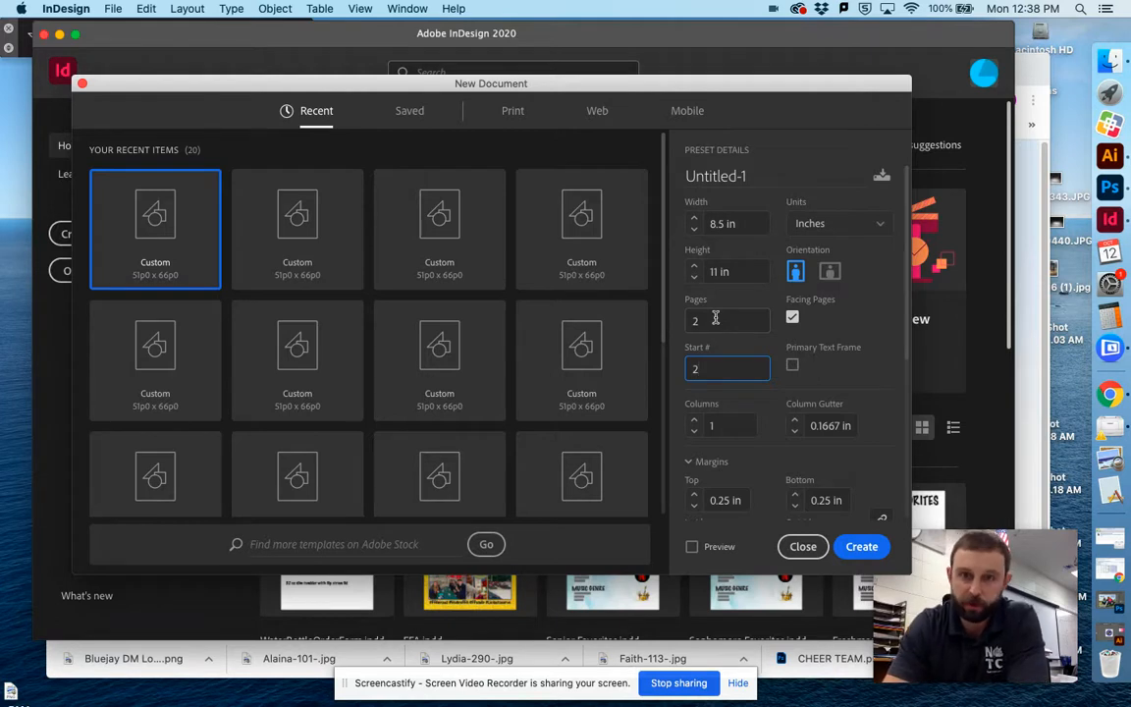
Set the top, bottom, inside and outside margins to 0.5 in.
{"action": "scroll", "coordinate": [818, 334], "scroll_direction": "down", "scroll_amount": 3}
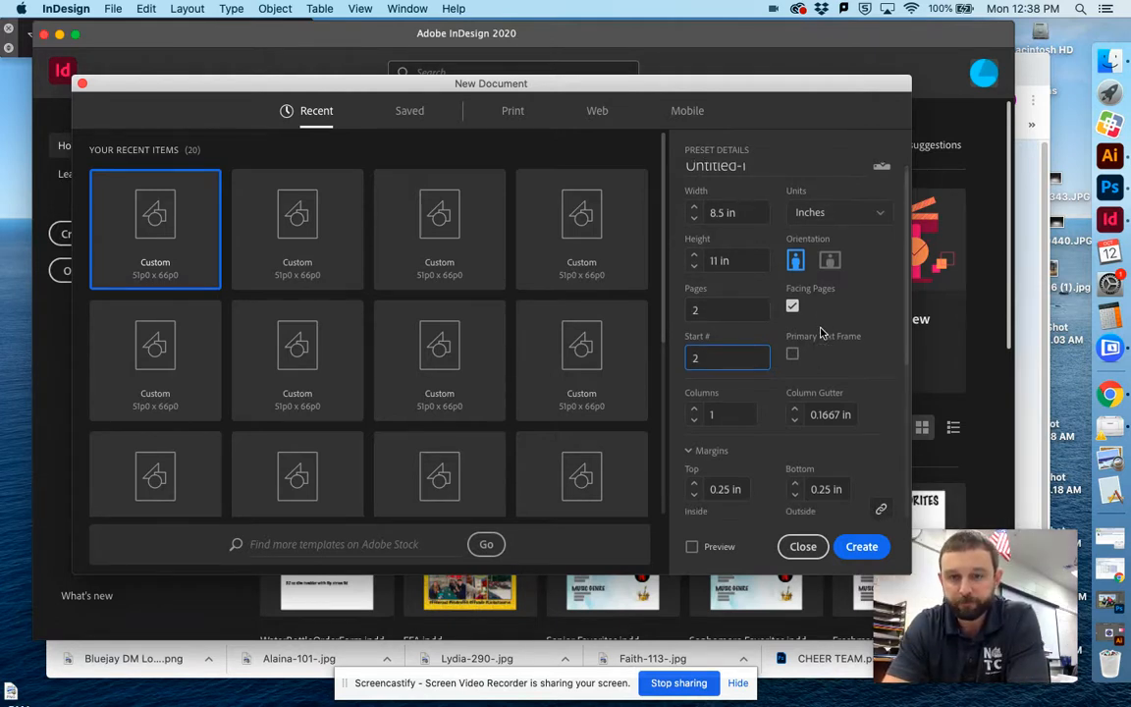
{"action": "scroll", "coordinate": [692, 396], "scroll_direction": "up", "scroll_amount": 2}
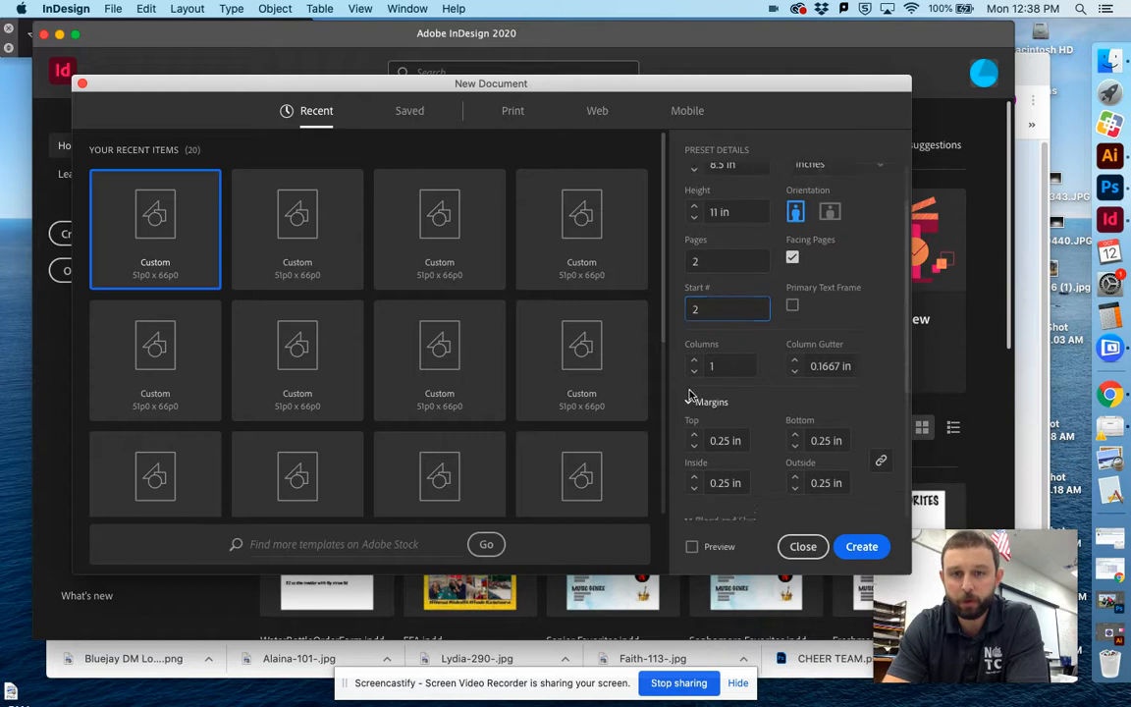
{"action": "left_click", "coordinate": [692, 395]}
{"action": "left_click", "coordinate": [694, 404]}
{"action": "scroll", "coordinate": [726, 383], "scroll_direction": "down", "scroll_amount": 2}
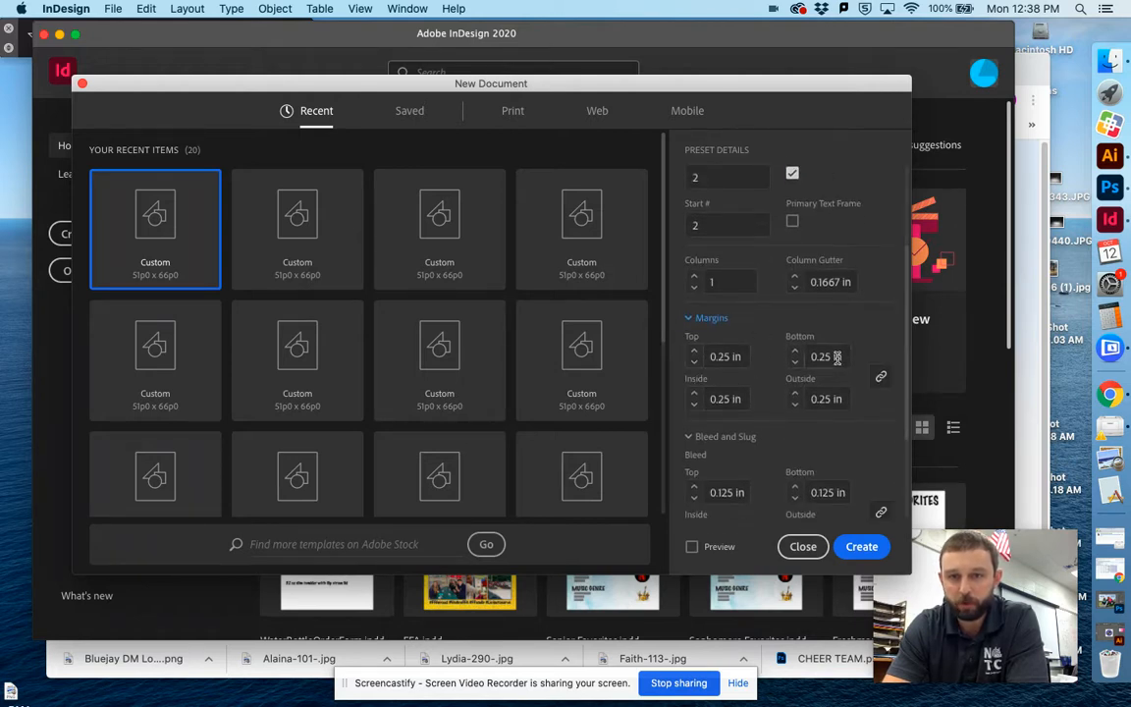
{"action": "scroll", "coordinate": [824, 358], "scroll_direction": "down", "scroll_amount": 1}
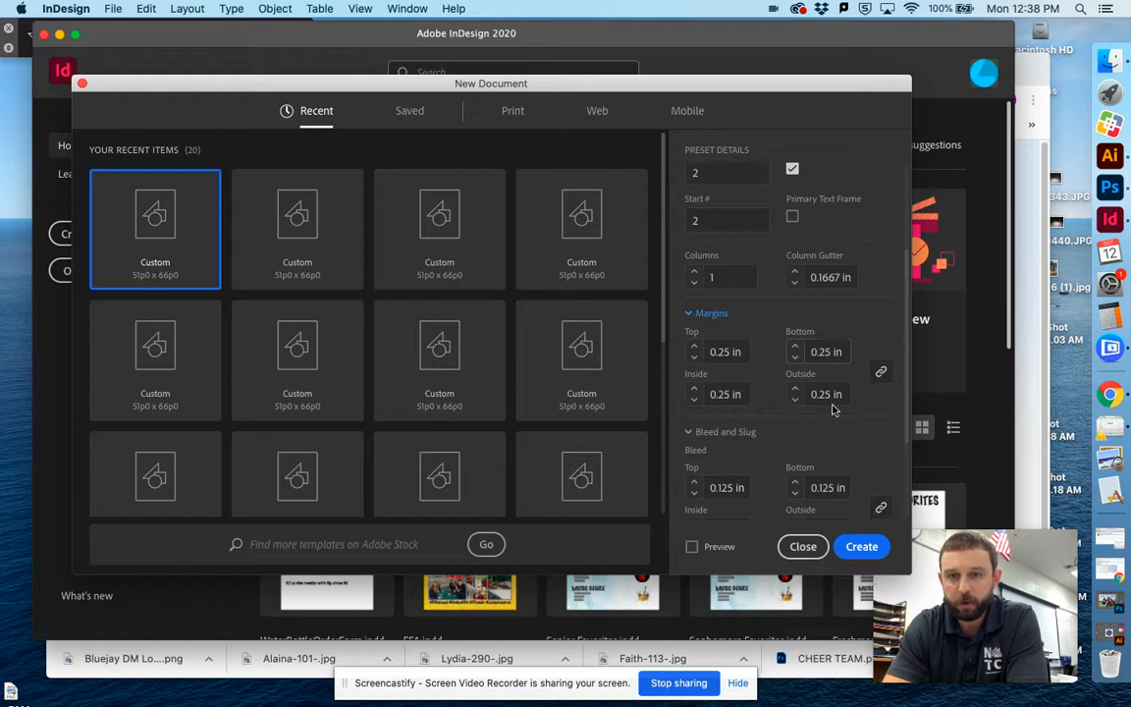
{"action": "scroll", "coordinate": [853, 328], "scroll_direction": "down", "scroll_amount": 1}
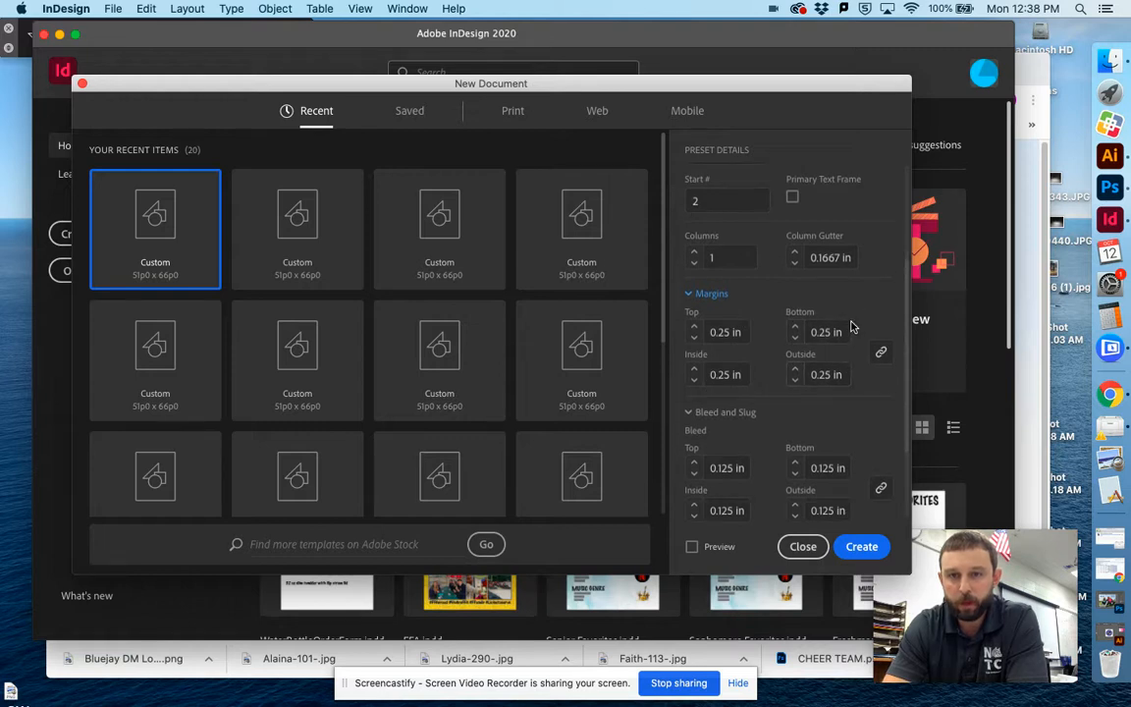
{"action": "left_click", "coordinate": [694, 328]}
{"action": "left_click", "coordinate": [695, 329]}
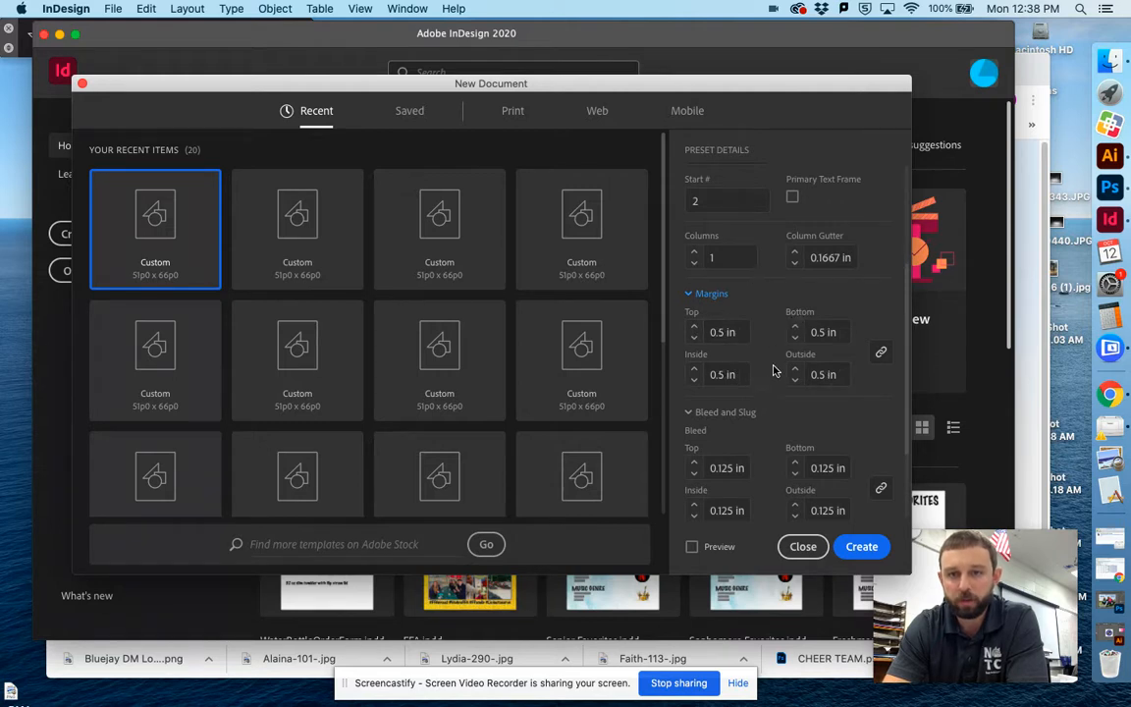
Create the document with a 0.125 in bleed on all sides.
{"action": "scroll", "coordinate": [764, 374], "scroll_direction": "down", "scroll_amount": 2}
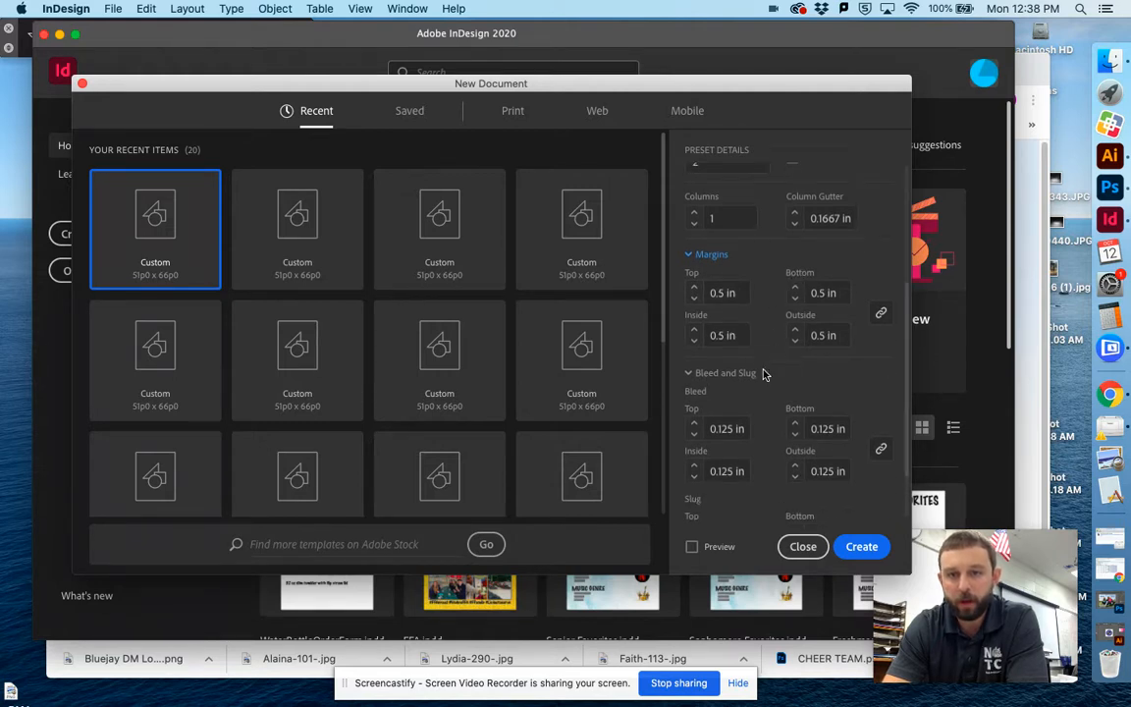
{"action": "left_click", "coordinate": [694, 424]}
{"action": "left_click", "coordinate": [694, 434]}
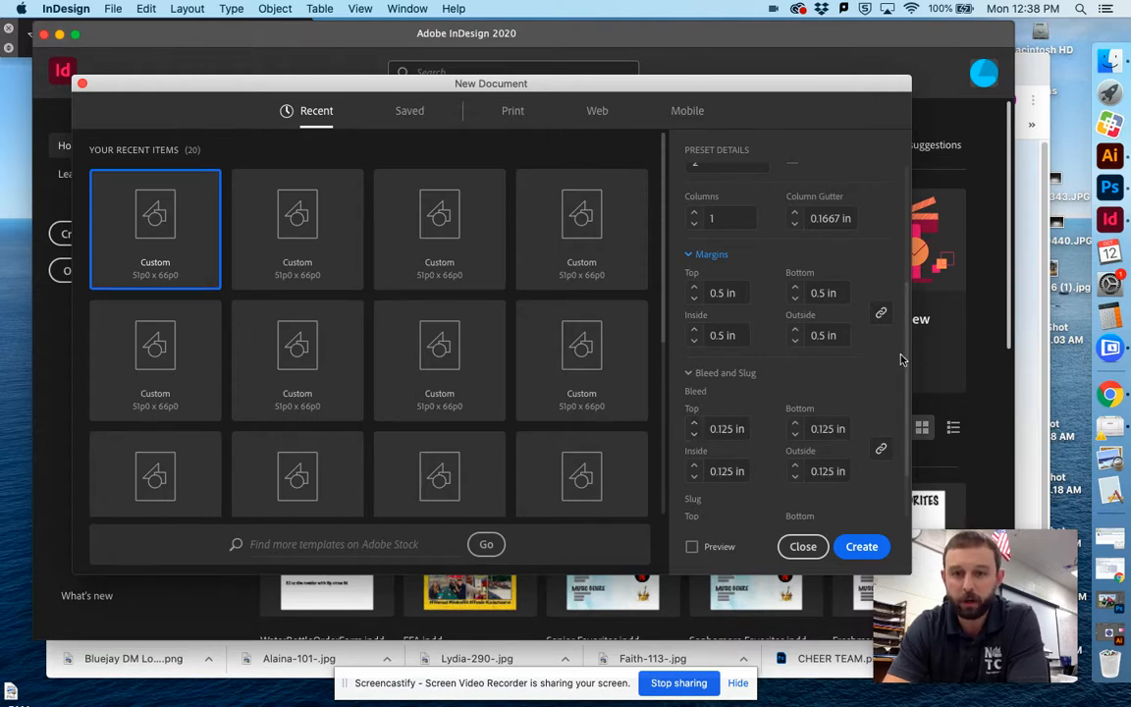
{"action": "left_click_drag", "start_coordinate": [904, 348], "coordinate": [915, 434]}
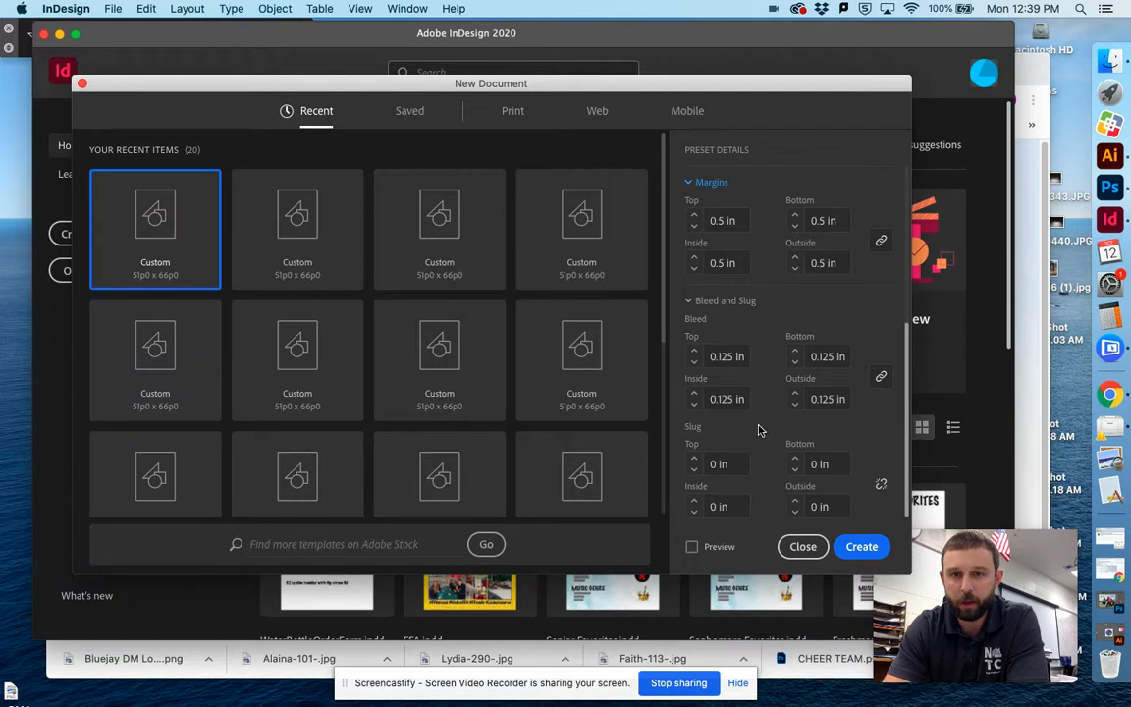
{"action": "left_click", "coordinate": [869, 547]}
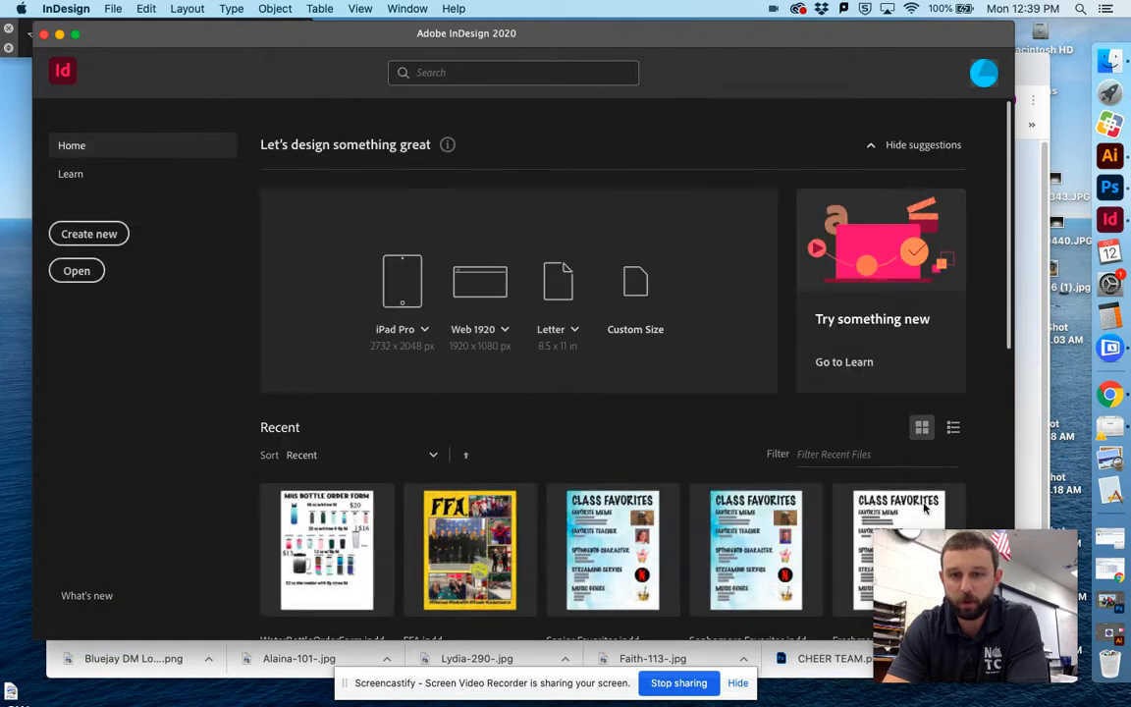
{"action": "left_click", "coordinate": [1039, 76]}
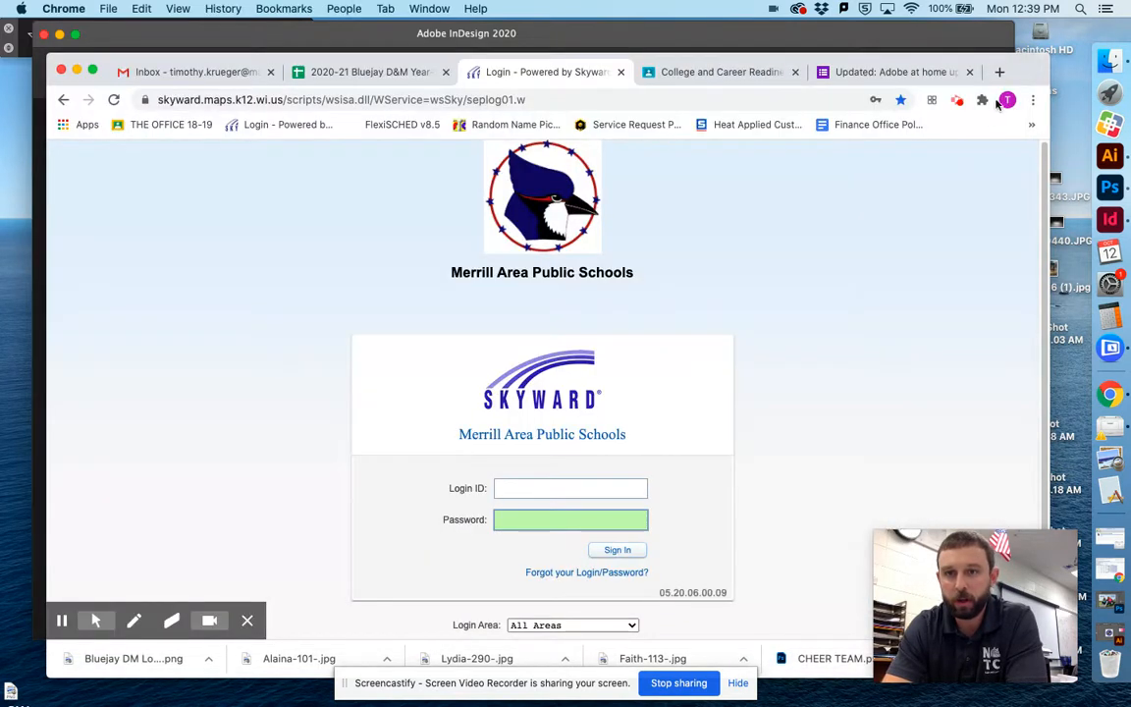
{"action": "left_click", "coordinate": [98, 620]}
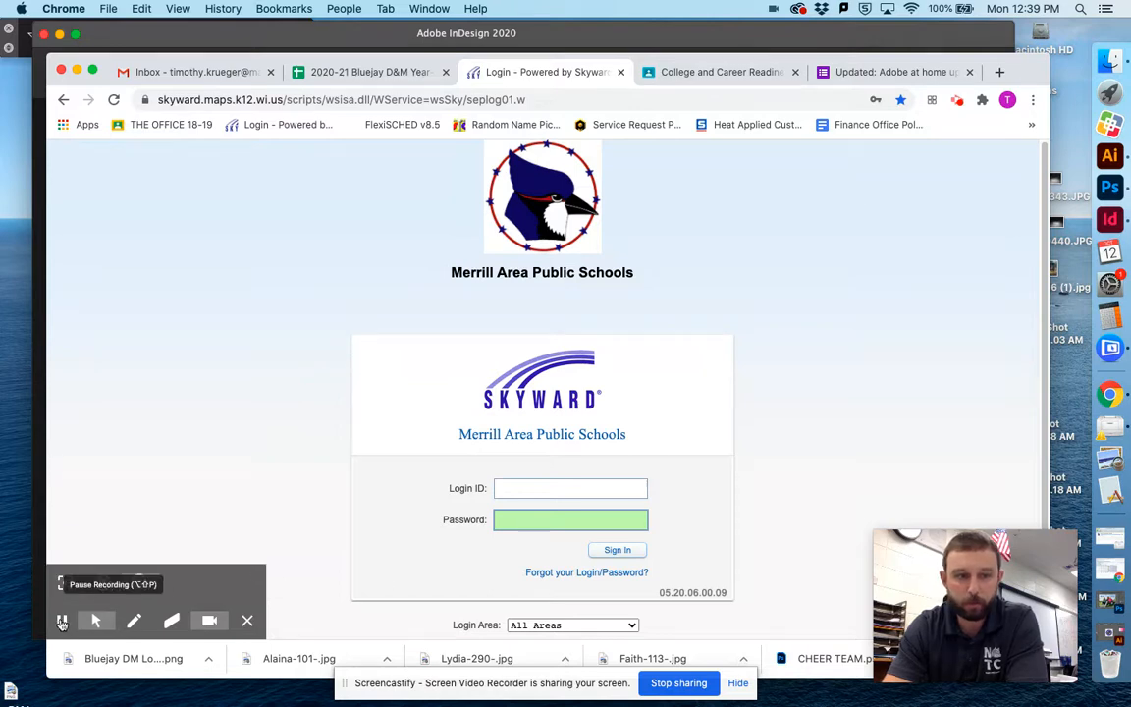
{"action": "left_click", "coordinate": [700, 33]}
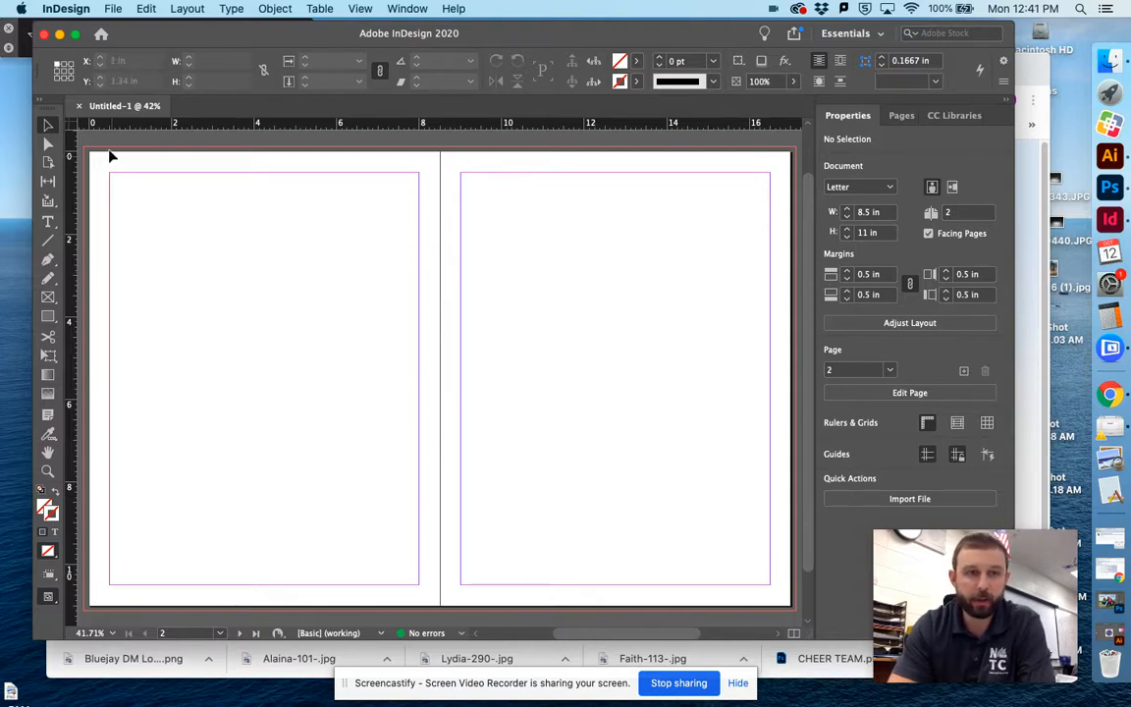
Draw a rectangular picture frame about 7.5 in wide and 3.62 in high across the upper half of the left page, from margin to margin.
{"action": "left_click_drag", "start_coordinate": [49, 299], "coordinate": [120, 315]}
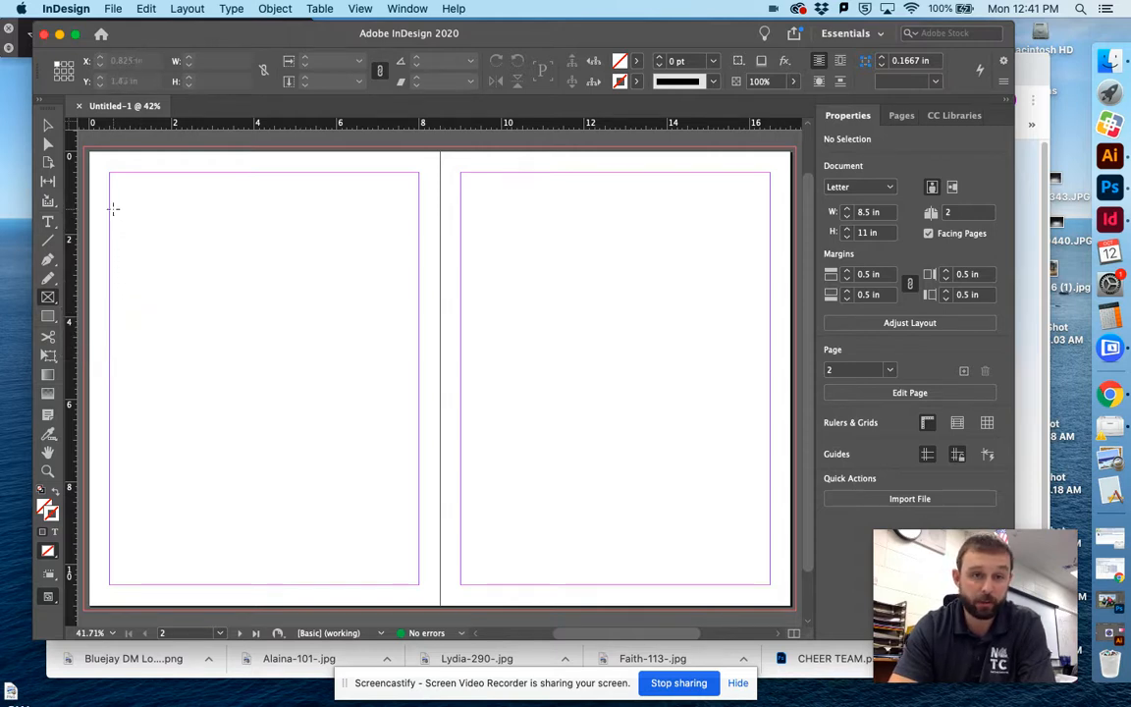
{"action": "left_click_drag", "start_coordinate": [109, 207], "coordinate": [418, 358]}
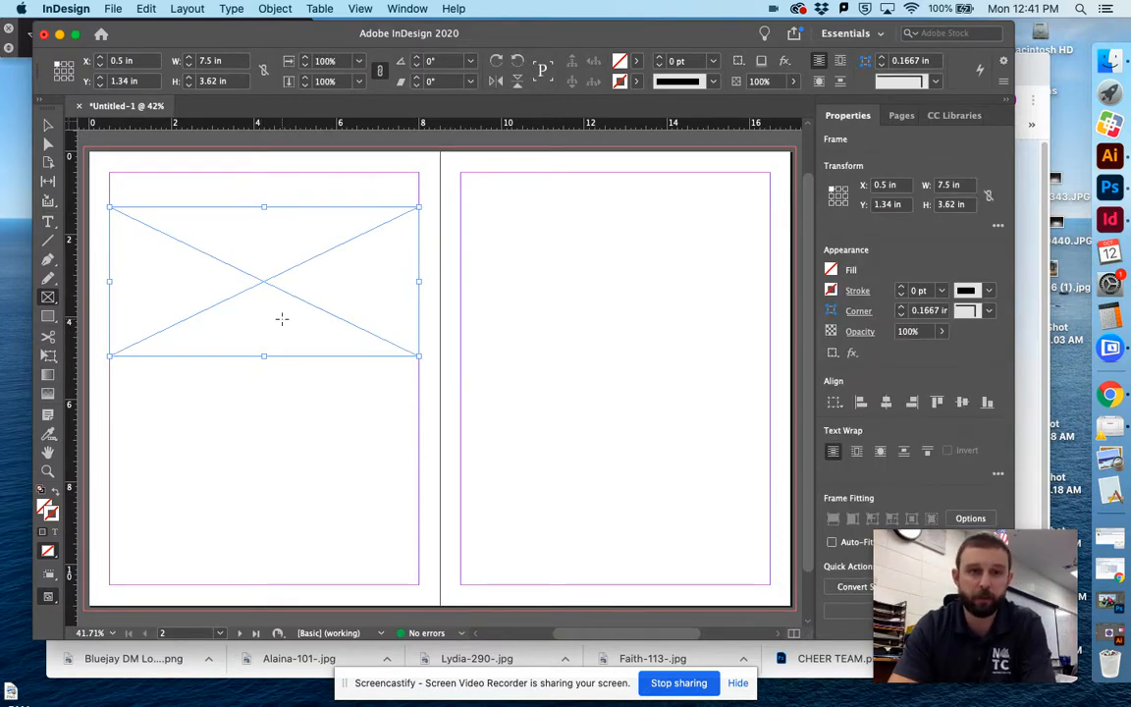
{"action": "left_click", "coordinate": [48, 124]}
{"action": "left_click", "coordinate": [573, 328]}
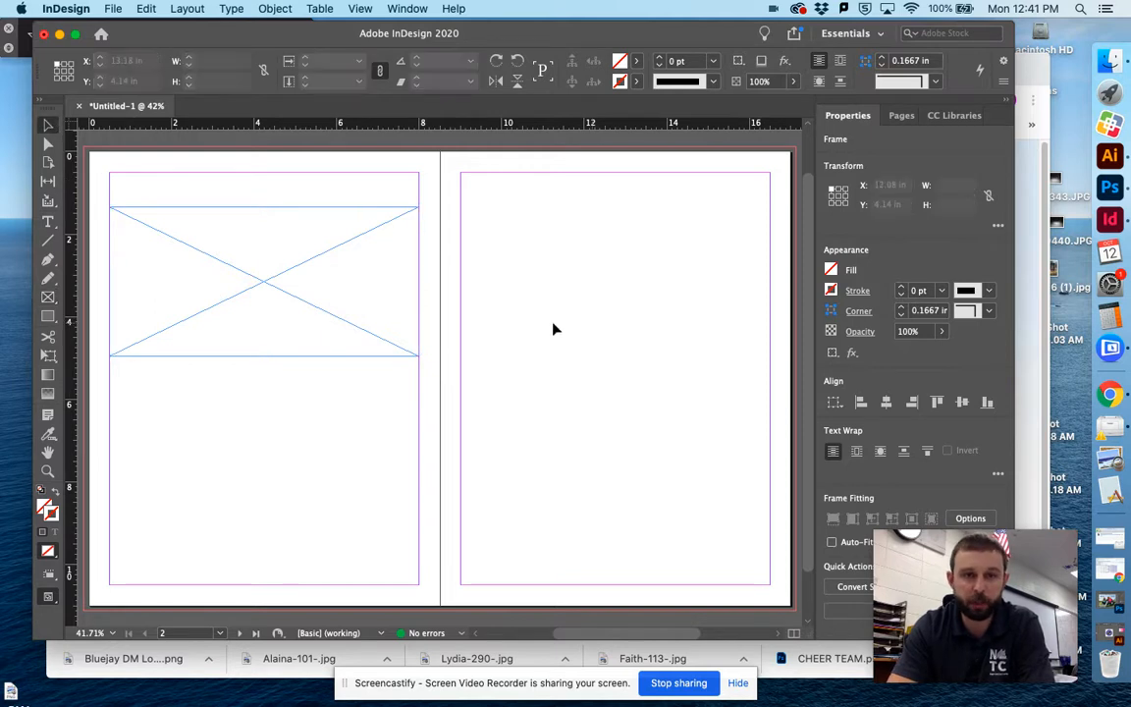
Draw a second rectangular frame about 7.5 by 4.16 in across the lower half of the left page, and deselect it.
{"action": "left_click", "coordinate": [53, 300]}
{"action": "left_click_drag", "start_coordinate": [53, 300], "coordinate": [113, 318]}
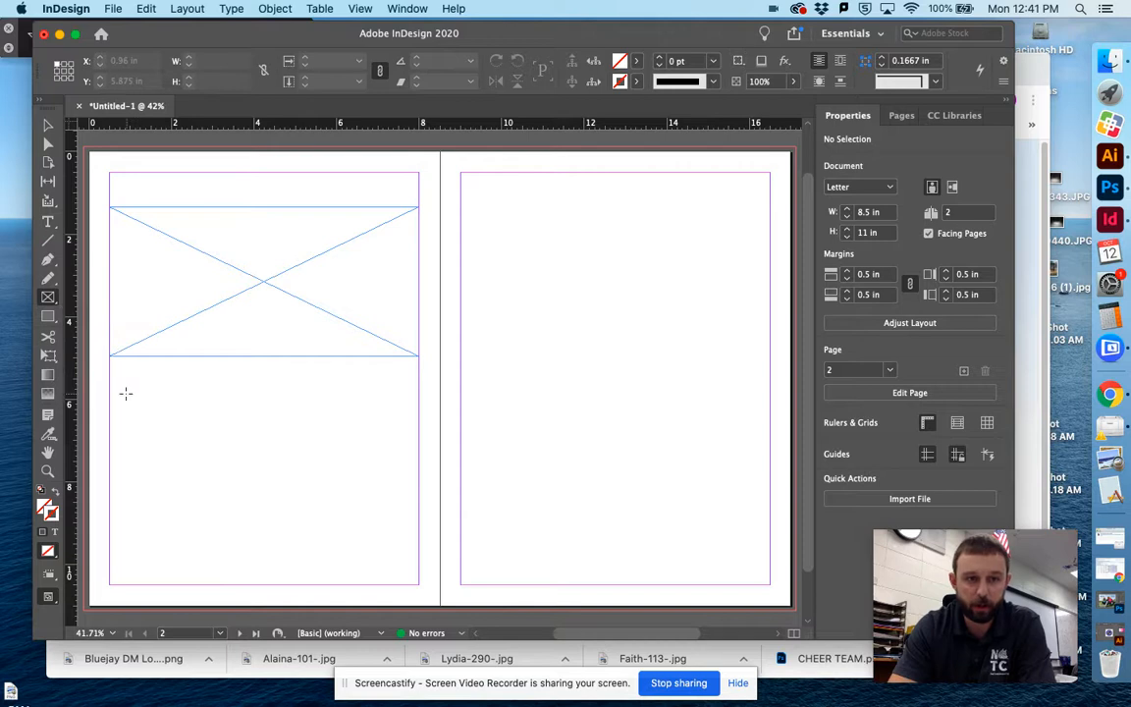
{"action": "left_click_drag", "start_coordinate": [109, 391], "coordinate": [420, 565]}
{"action": "left_click", "coordinate": [47, 124]}
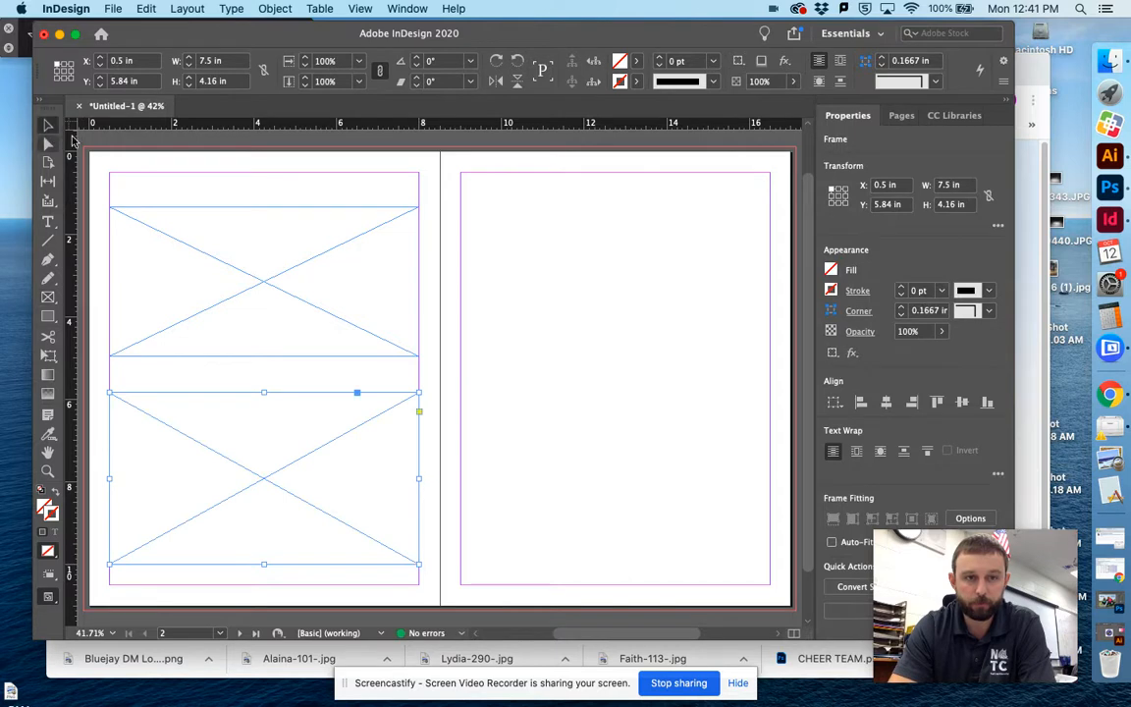
{"action": "left_click", "coordinate": [156, 176]}
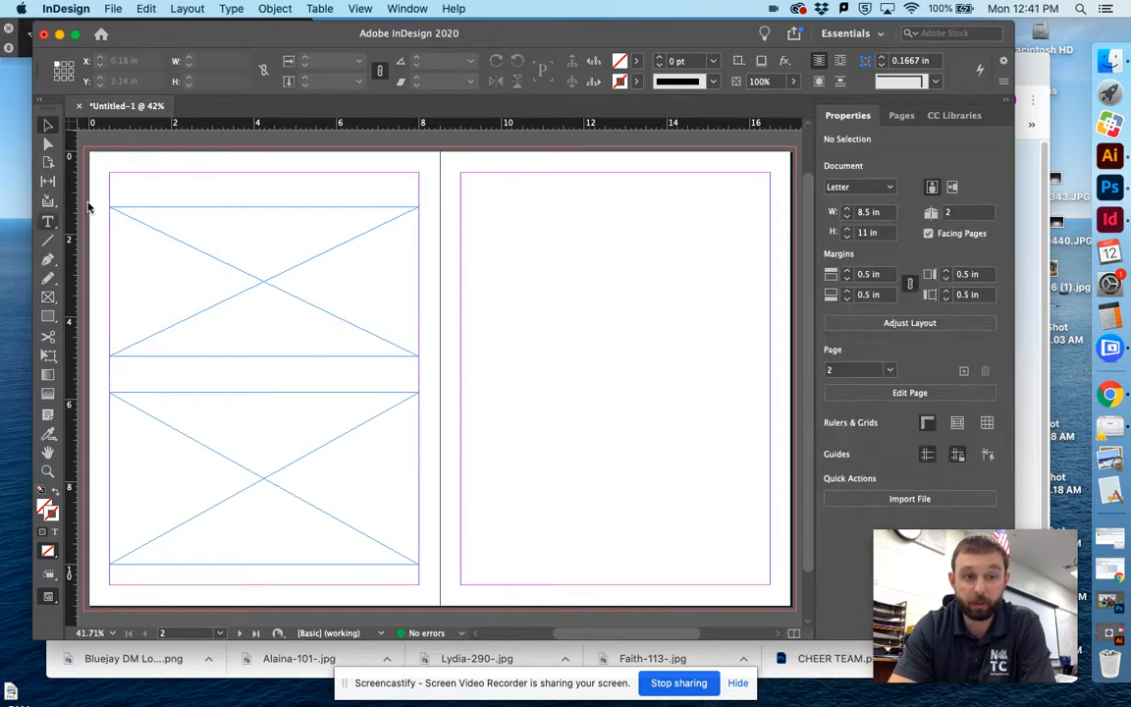
Add a text frame about 7.5 by 0.86 in between the left page's top margin and the upper picture frame.
{"action": "key", "text": "t"}
{"action": "left_click_drag", "start_coordinate": [109, 173], "coordinate": [417, 205]}
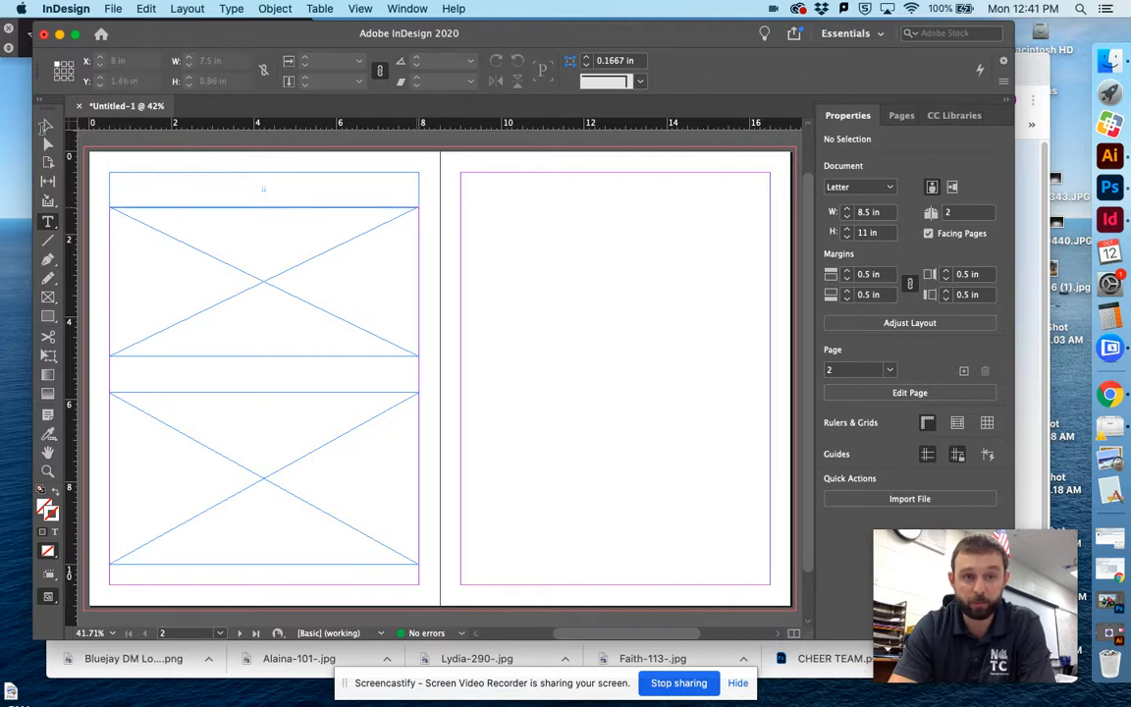
{"action": "key", "text": "Escape"}
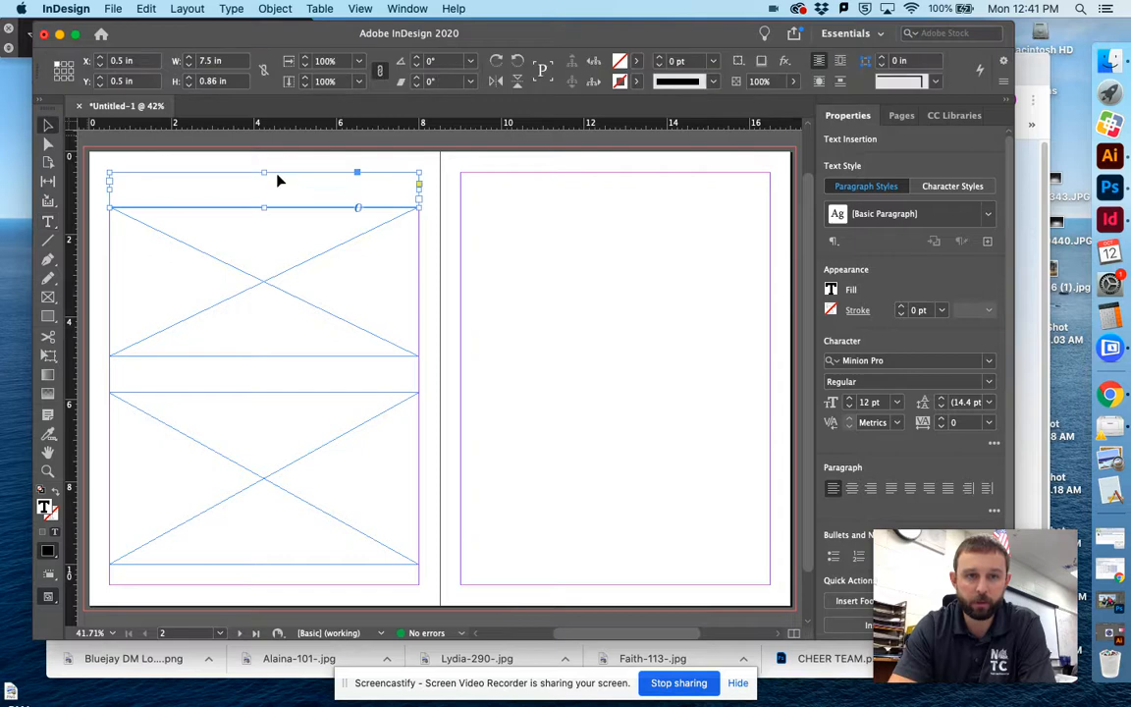
{"action": "left_click", "coordinate": [555, 272]}
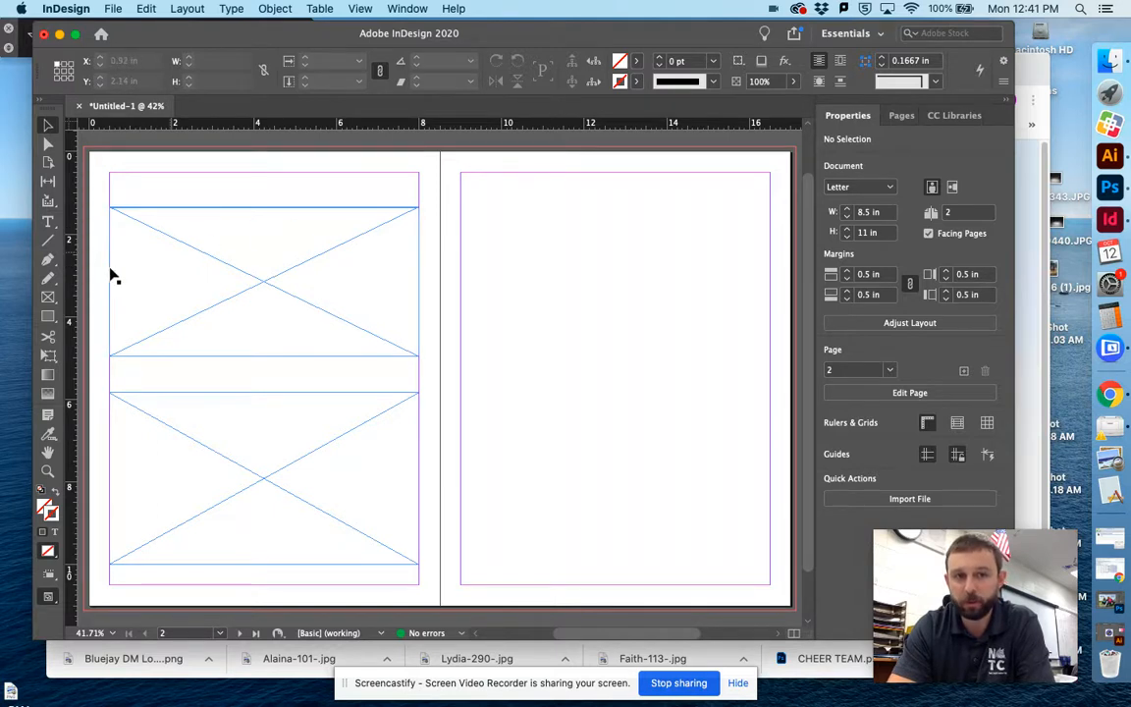
Draw an elliptical picture frame about 1.75 by 2.4 in in the upper-left corner of the right page's margins.
{"action": "left_click", "coordinate": [52, 299]}
{"action": "left_click_drag", "start_coordinate": [49, 302], "coordinate": [110, 334]}
{"action": "left_click_drag", "start_coordinate": [462, 180], "coordinate": [534, 275]}
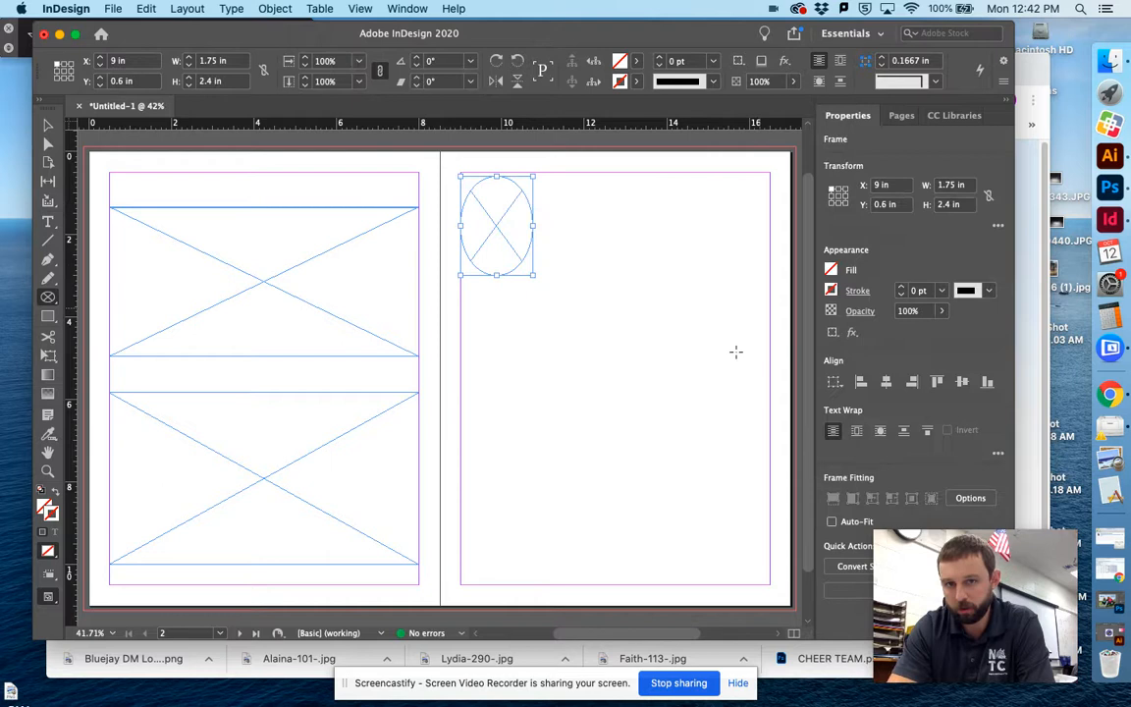
Start a Step and Repeat of the ellipse frame as a grid with 1 row and 2 columns.
{"action": "left_click", "coordinate": [146, 9]}
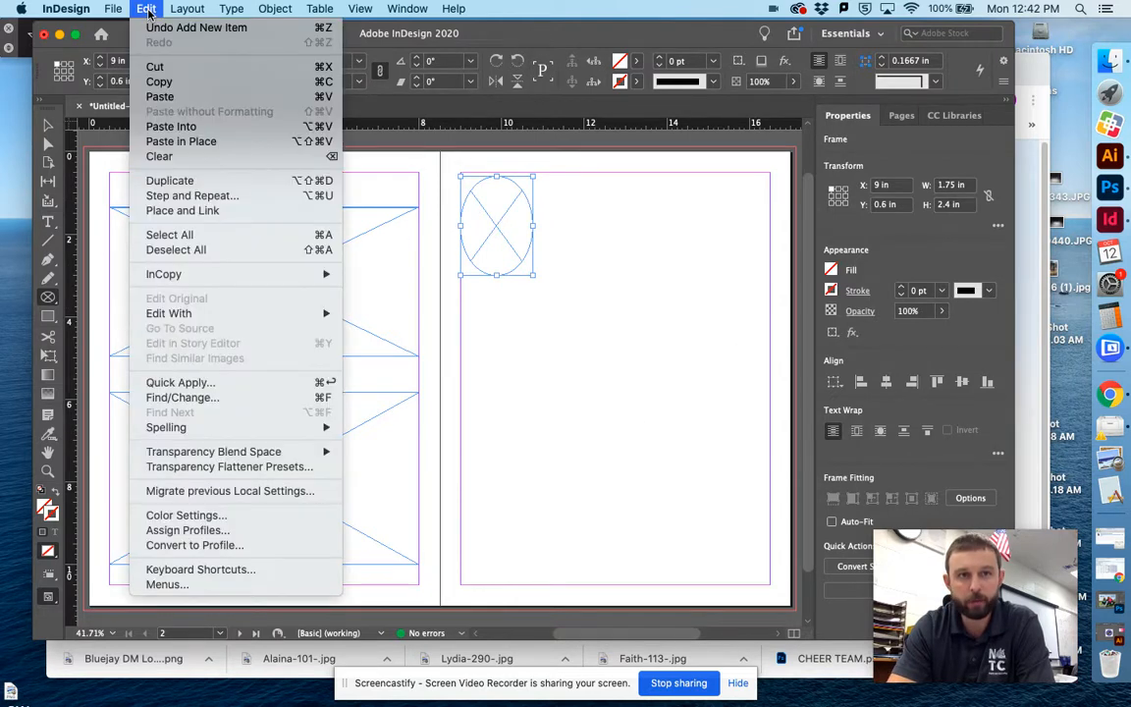
{"action": "left_click", "coordinate": [191, 196]}
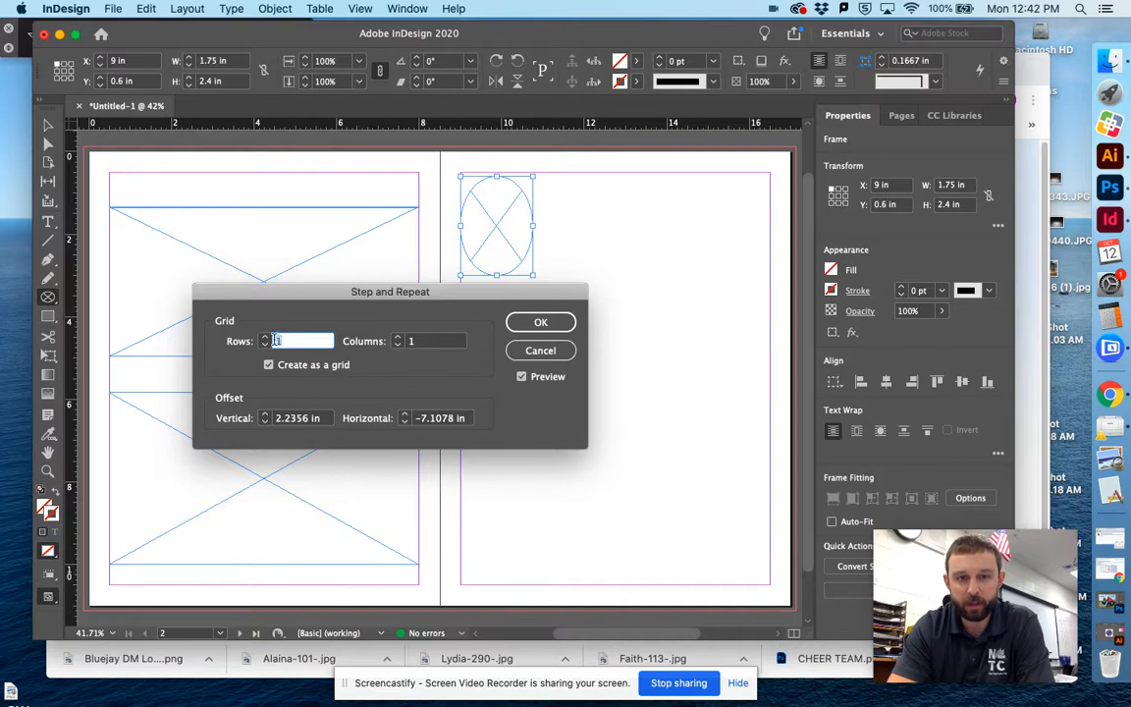
{"action": "left_click", "coordinate": [265, 338]}
{"action": "left_click_drag", "start_coordinate": [319, 286], "coordinate": [280, 398]}
{"action": "left_click", "coordinate": [225, 456]}
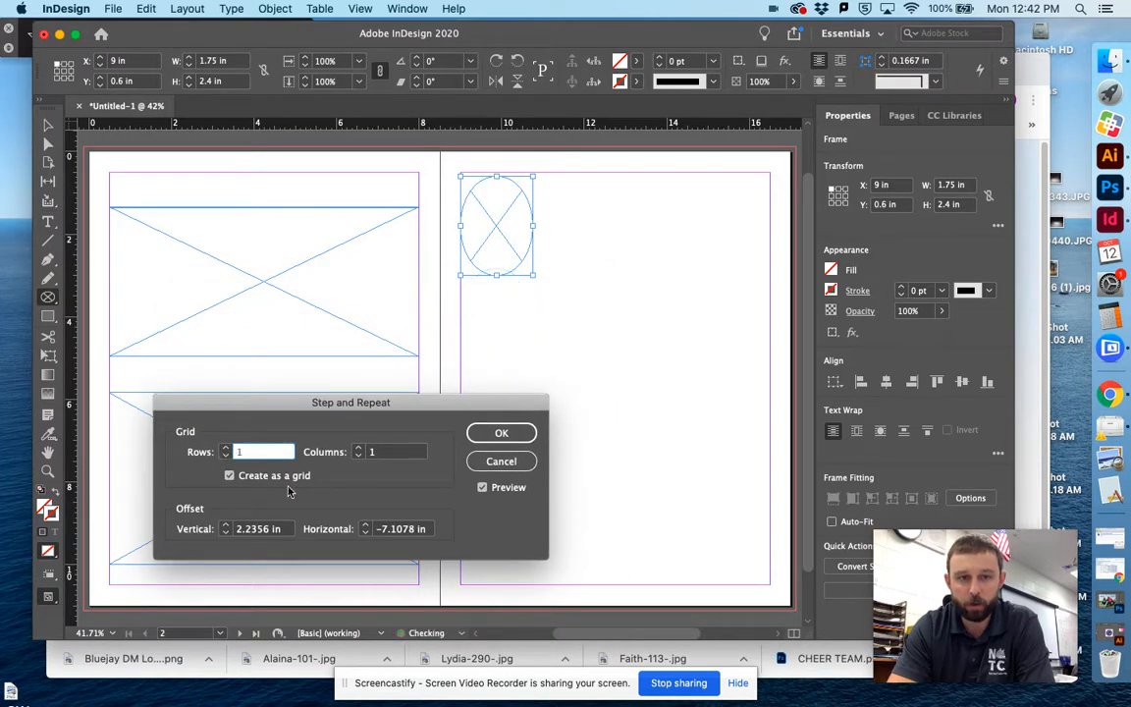
{"action": "left_click", "coordinate": [359, 447]}
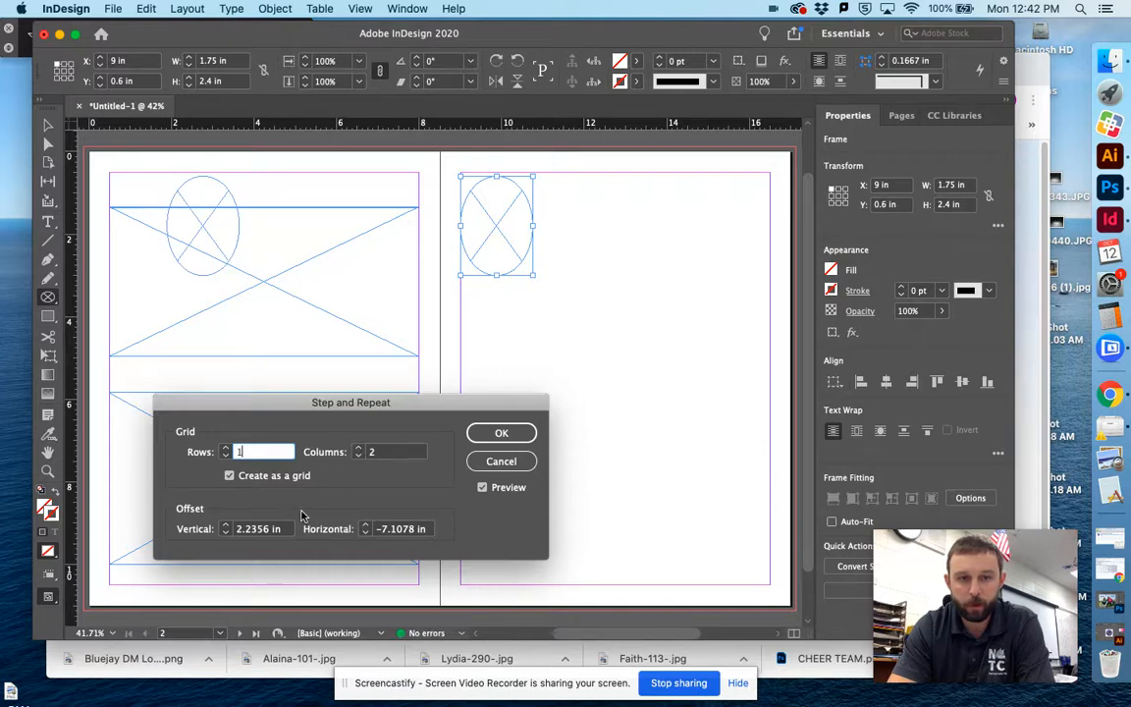
Set the grid's horizontal offset to 1.875 in so the copy sits just beside the original ellipse.
{"action": "left_click_drag", "start_coordinate": [430, 531], "coordinate": [360, 529]}
{"action": "type", "text": "1"}
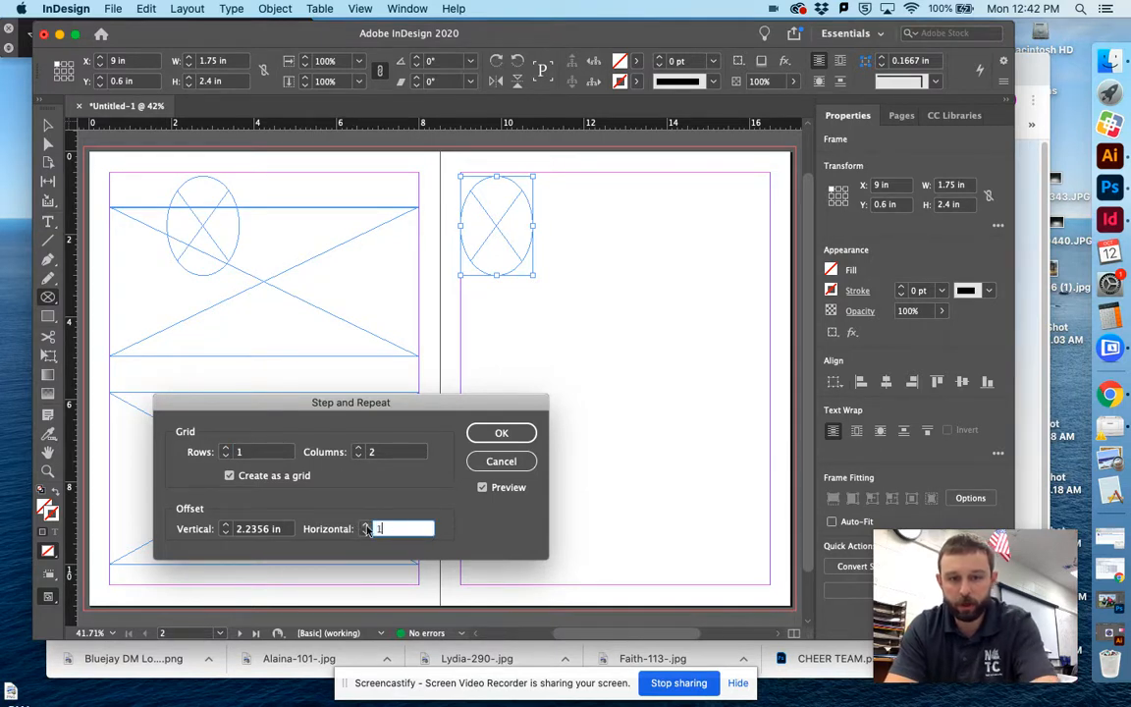
{"action": "left_click", "coordinate": [366, 526]}
{"action": "left_click", "coordinate": [367, 526]}
{"action": "left_click", "coordinate": [367, 526]}
{"action": "left_click", "coordinate": [366, 526]}
{"action": "left_click", "coordinate": [366, 526]}
{"action": "left_click", "coordinate": [366, 527]}
{"action": "left_click", "coordinate": [367, 526]}
{"action": "left_click", "coordinate": [366, 526]}
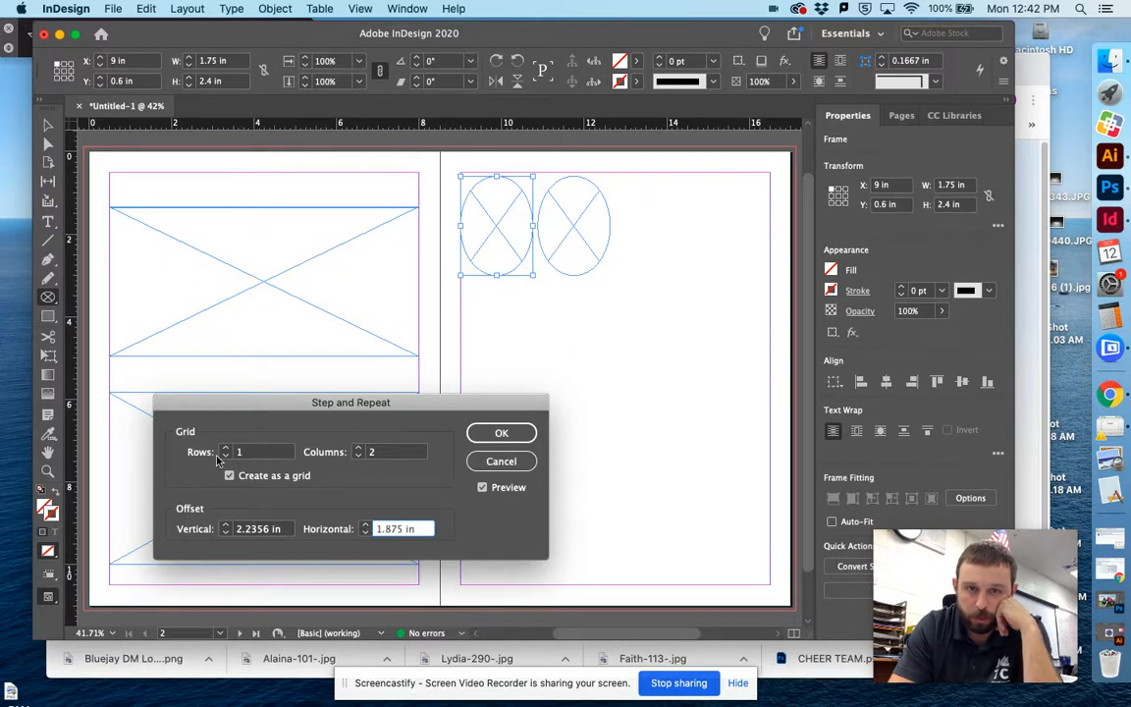
Raise the grid to 4 columns, apply the Step and Repeat and deselect the ellipses.
{"action": "left_click", "coordinate": [359, 449]}
{"action": "left_click", "coordinate": [359, 448]}
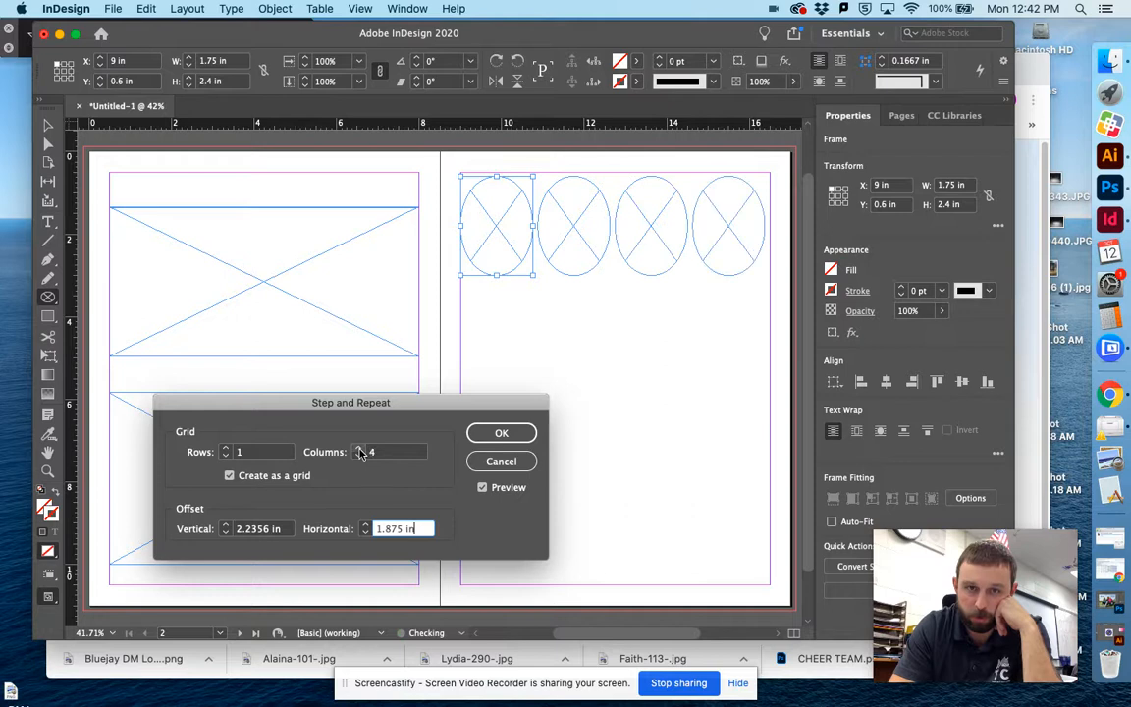
{"action": "left_click", "coordinate": [523, 430]}
{"action": "left_click", "coordinate": [567, 374]}
{"action": "key", "text": "Escape"}
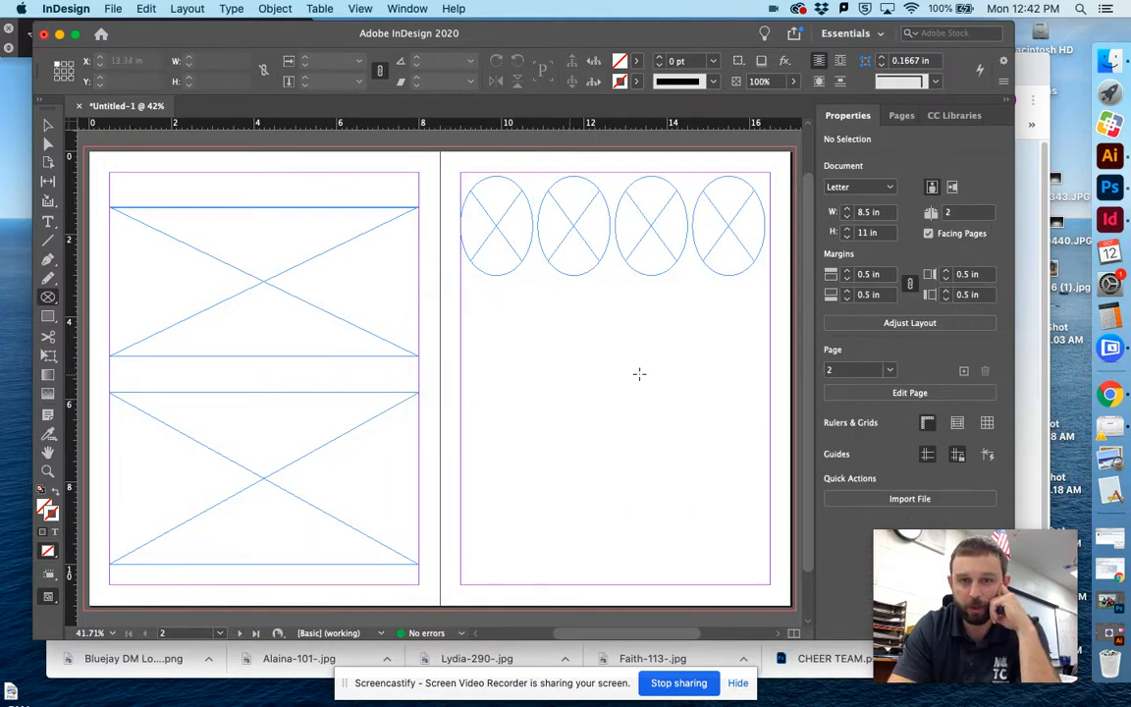
Add a text frame about 1.435 by 0.59 in directly below the first ellipse on the right page.
{"action": "left_click", "coordinate": [47, 125]}
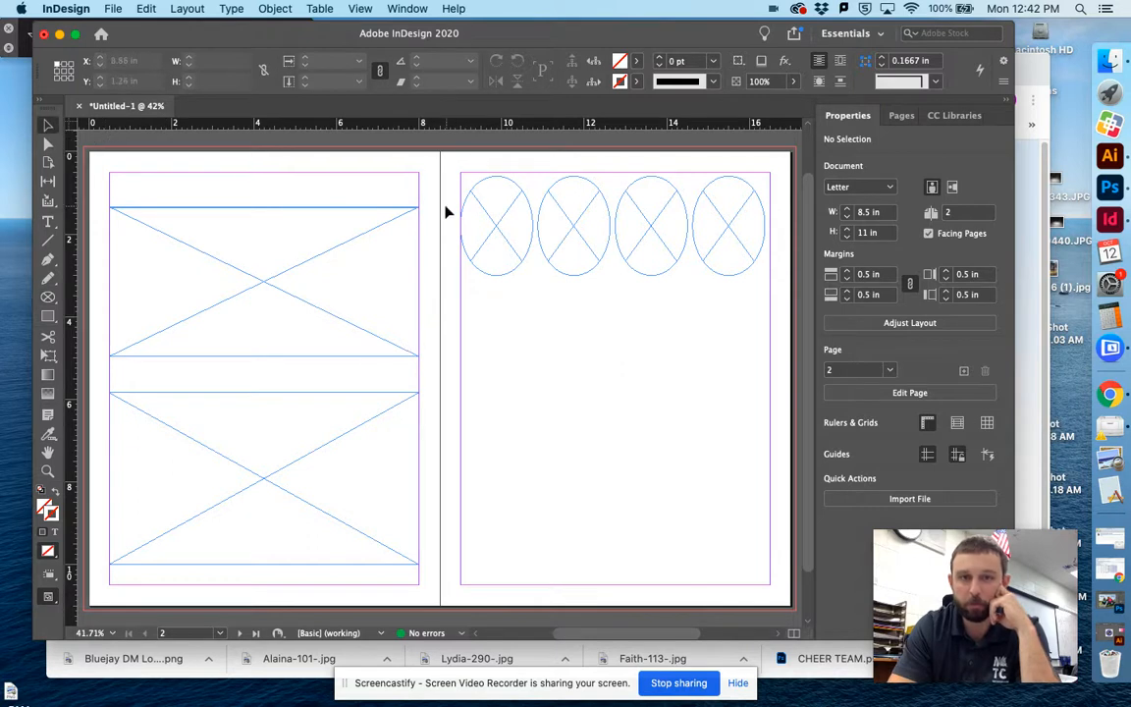
{"action": "left_click", "coordinate": [47, 222]}
{"action": "left_click_drag", "start_coordinate": [465, 282], "coordinate": [525, 306]}
{"action": "left_click", "coordinate": [47, 124]}
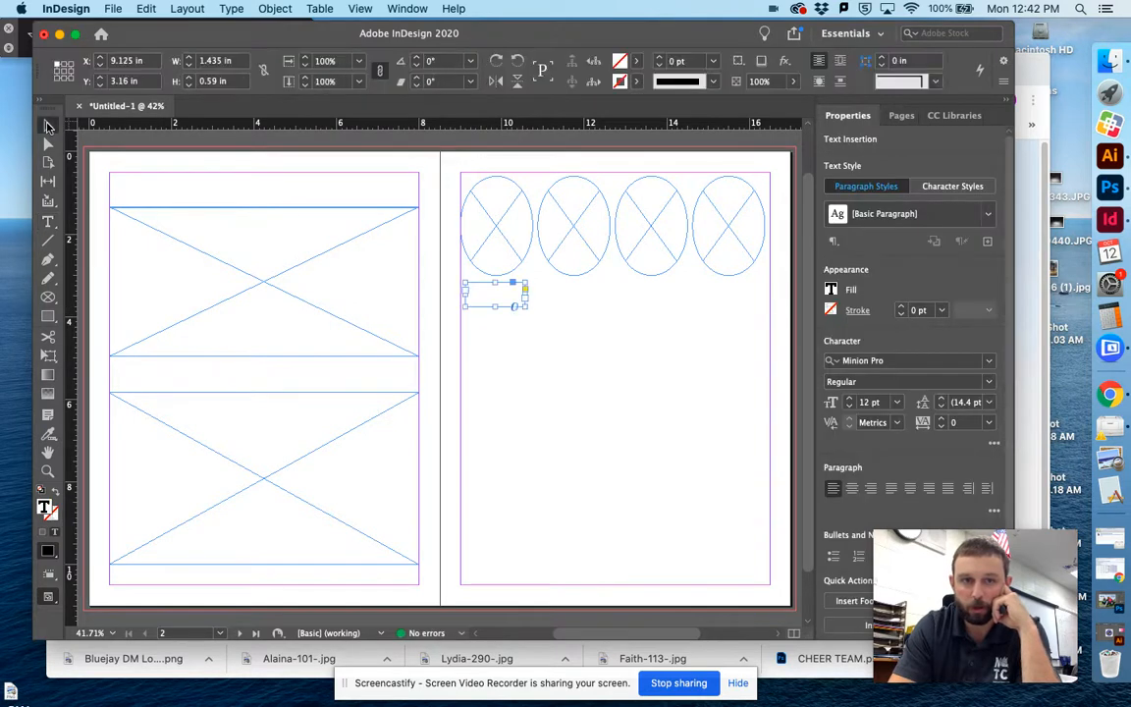
Delete the three repeated ellipses, keeping only the first one and its text frame.
{"action": "left_click", "coordinate": [640, 361]}
{"action": "left_click_drag", "start_coordinate": [770, 287], "coordinate": [565, 202]}
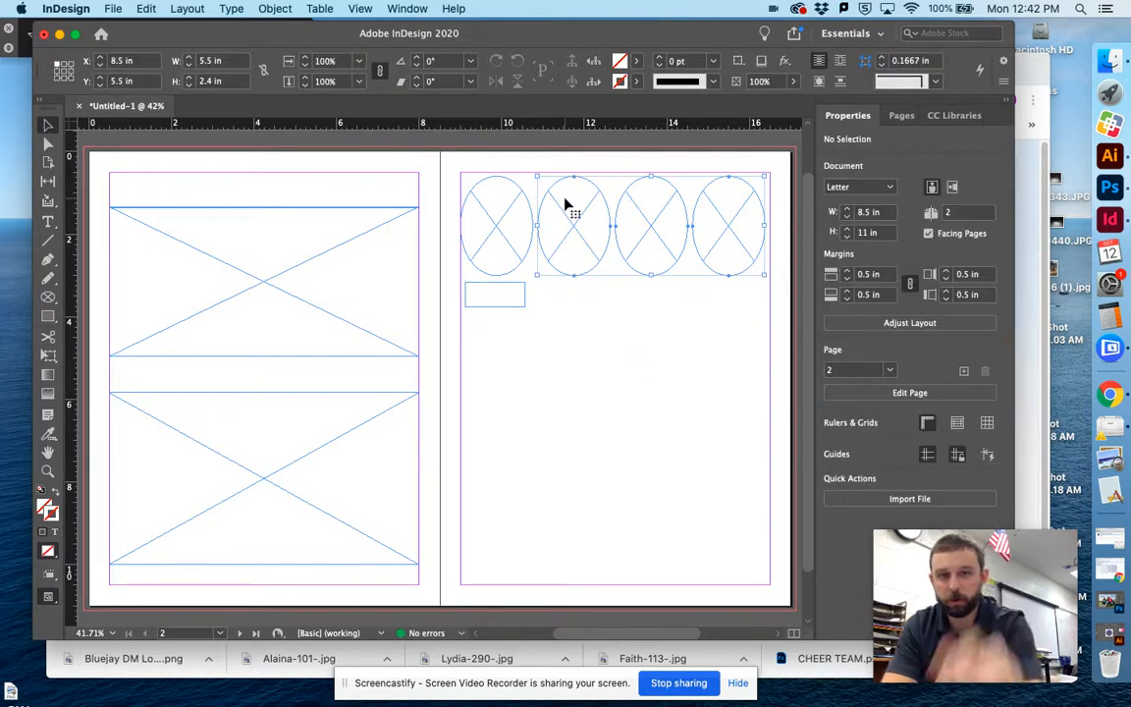
{"action": "key", "text": "Delete"}
Step and Repeat the ellipse and its text frame together as 1 row by 4 columns with a 1.875 in horizontal offset, then deselect.
{"action": "left_click_drag", "start_coordinate": [576, 336], "coordinate": [469, 198]}
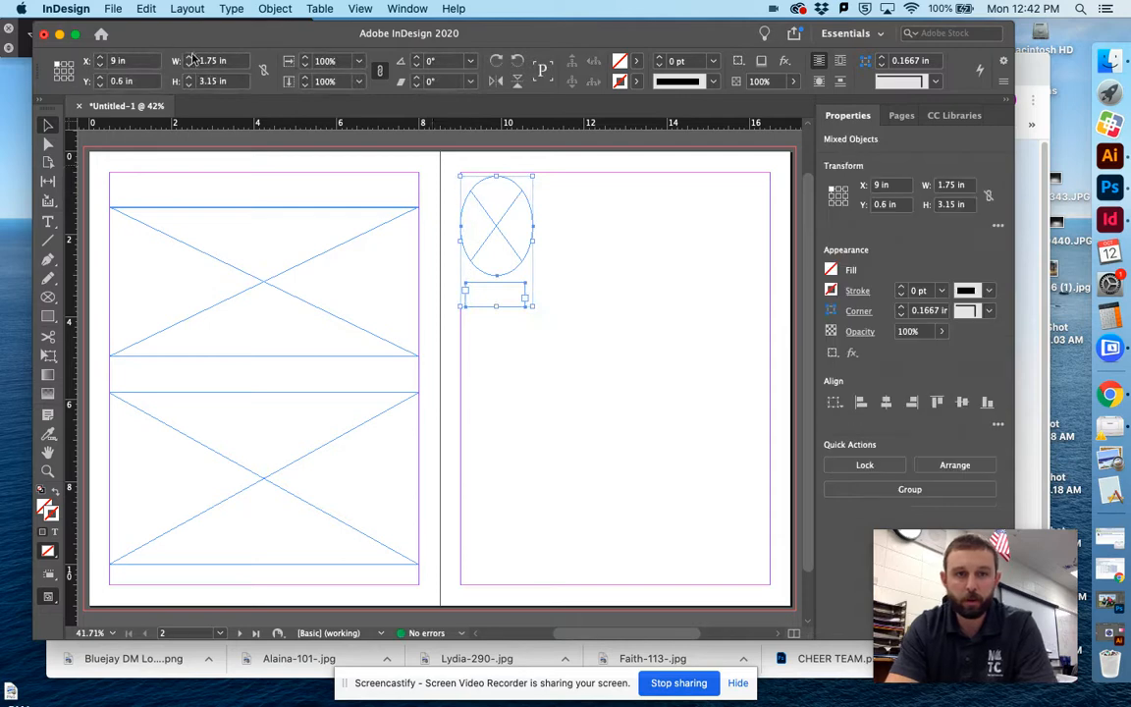
{"action": "left_click", "coordinate": [147, 9]}
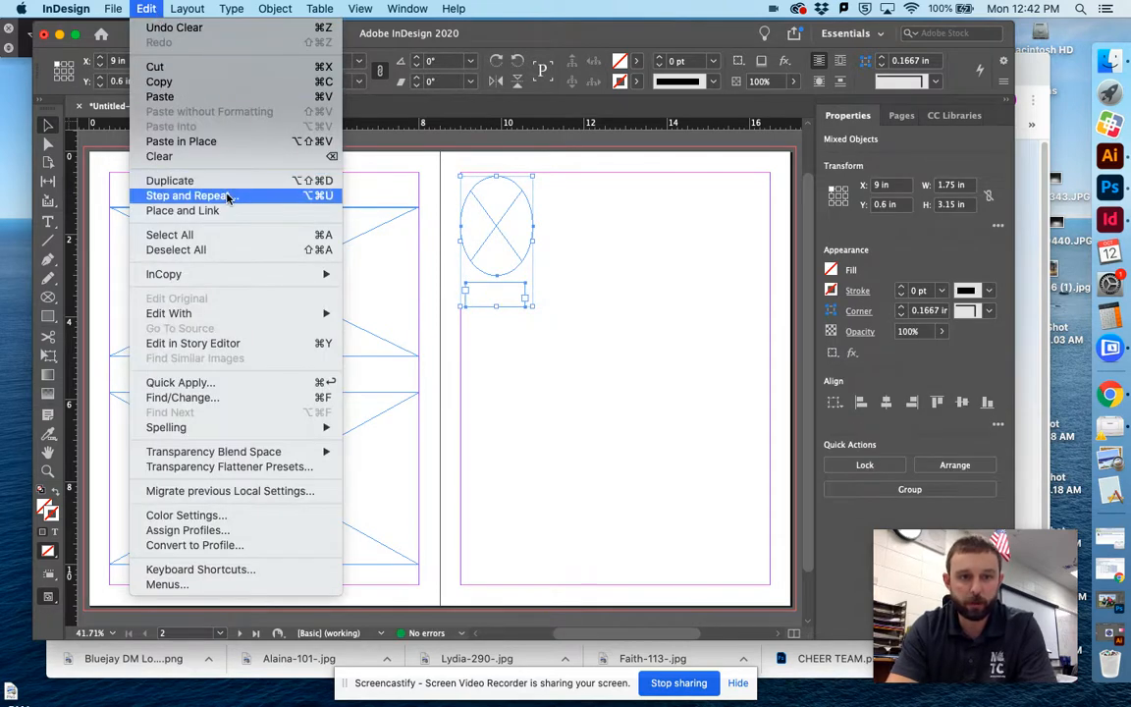
{"action": "left_click", "coordinate": [369, 239]}
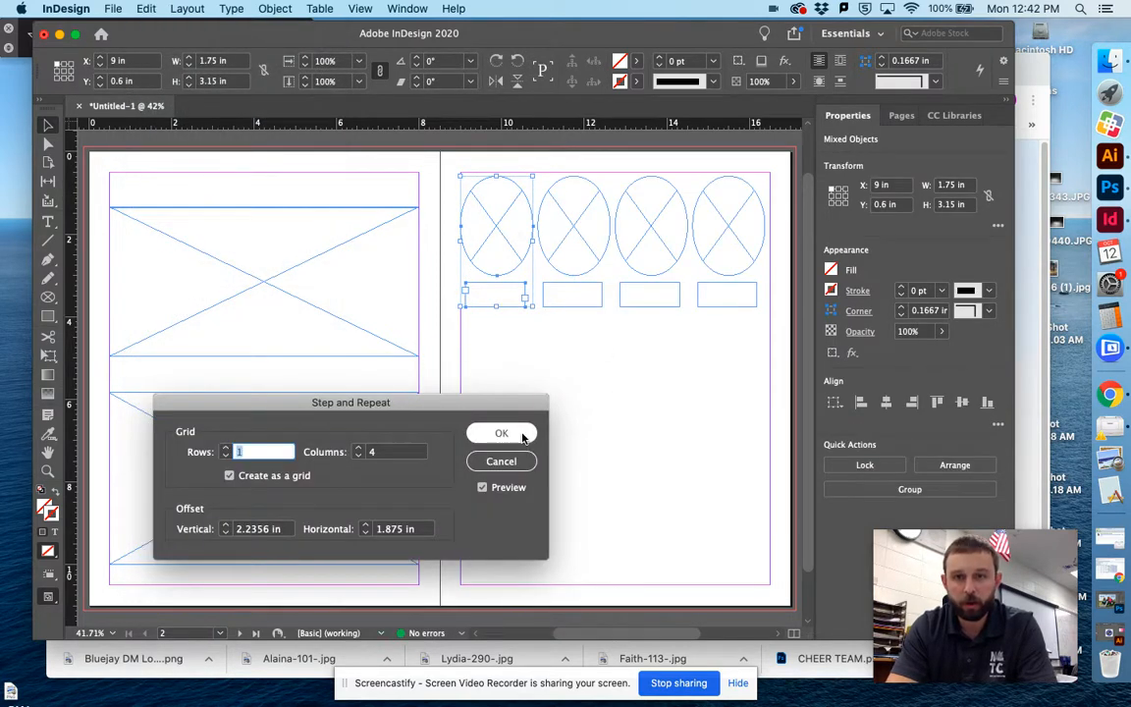
{"action": "key", "text": "Return"}
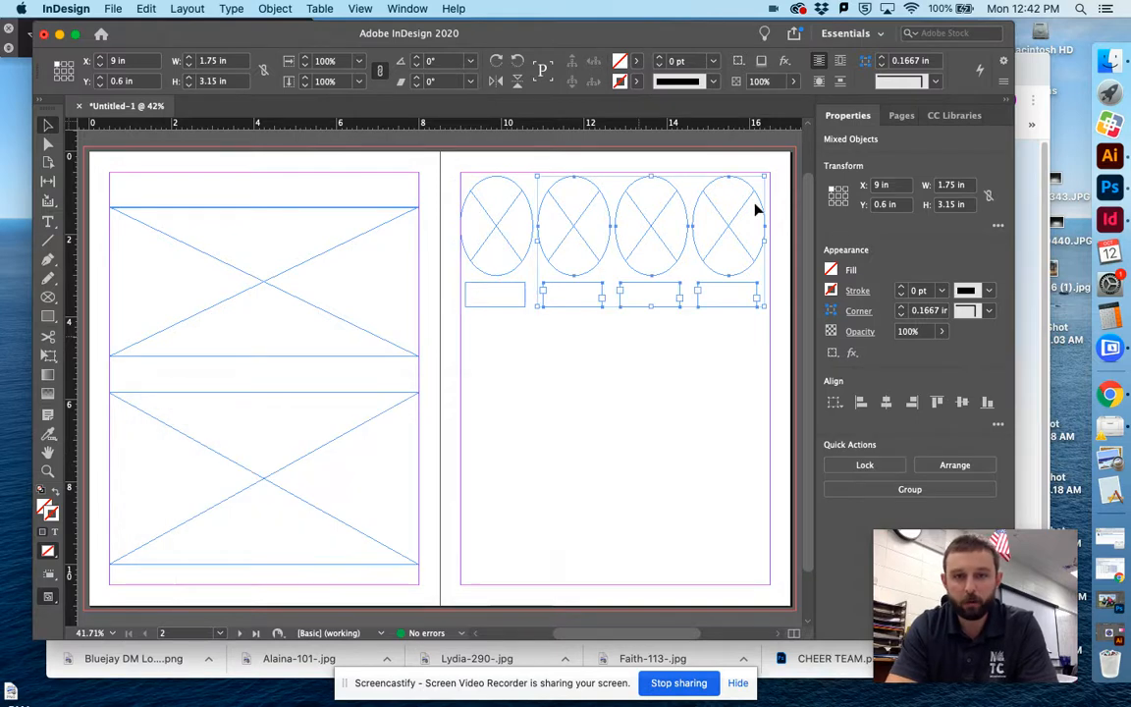
{"action": "left_click", "coordinate": [573, 384]}
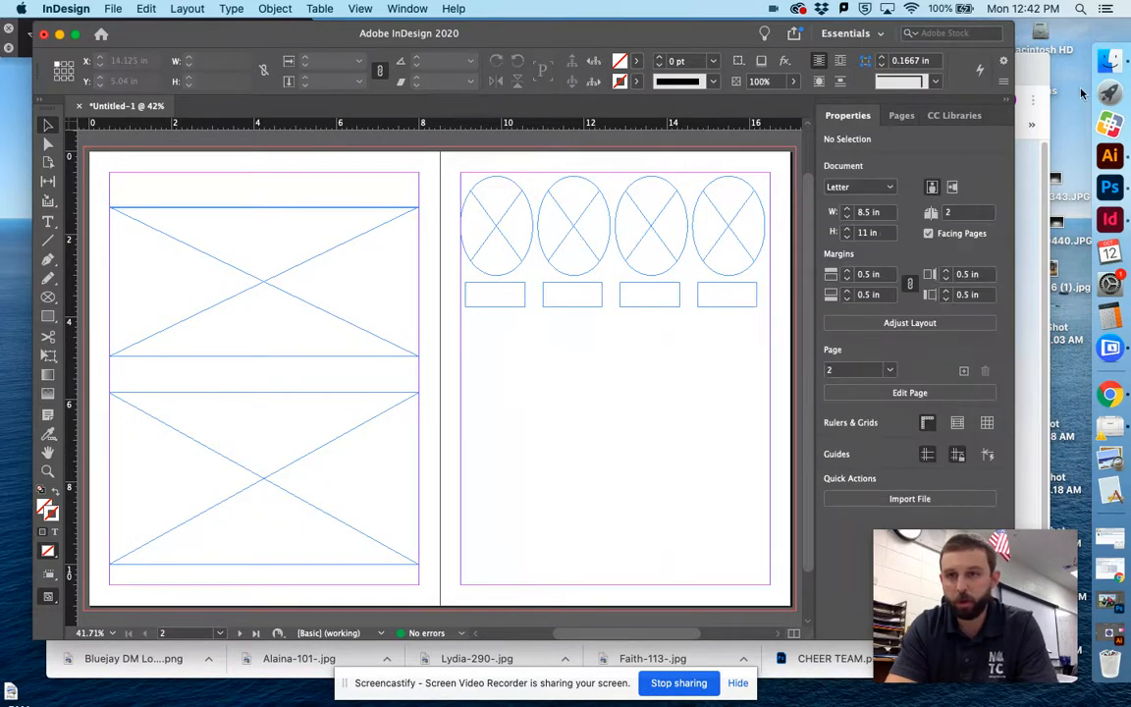
Open the Downloads folder in Finder and browse to the image files from the previous 30 days.
{"action": "left_click", "coordinate": [1108, 63]}
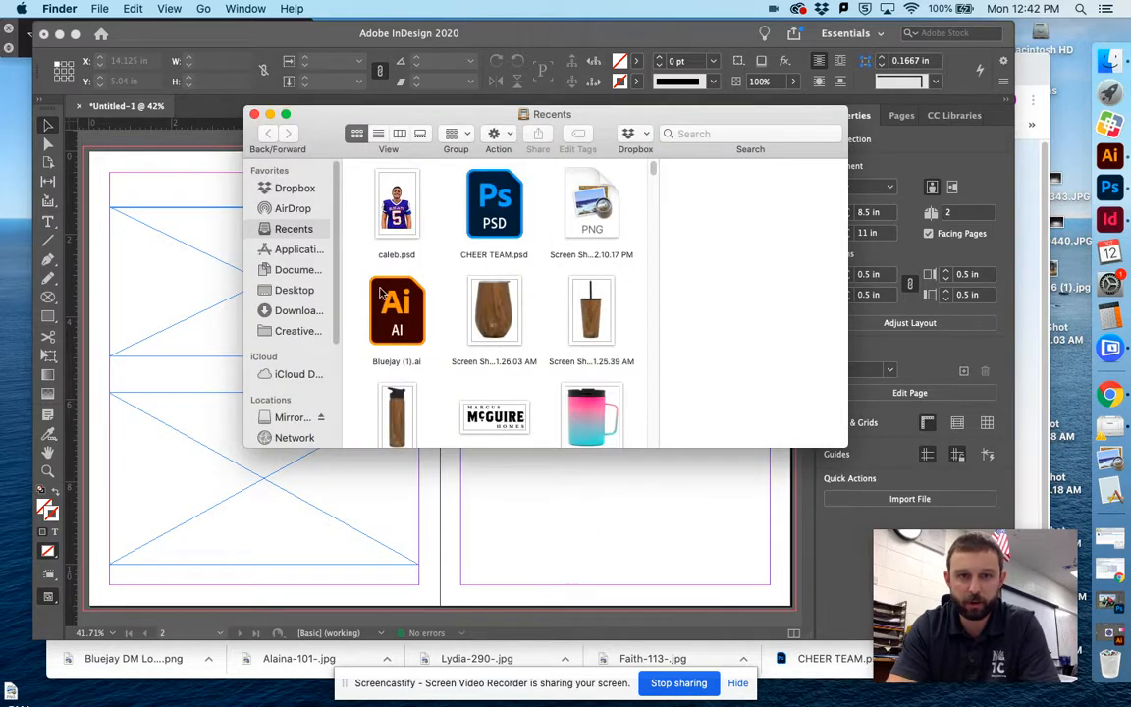
{"action": "left_click", "coordinate": [289, 310]}
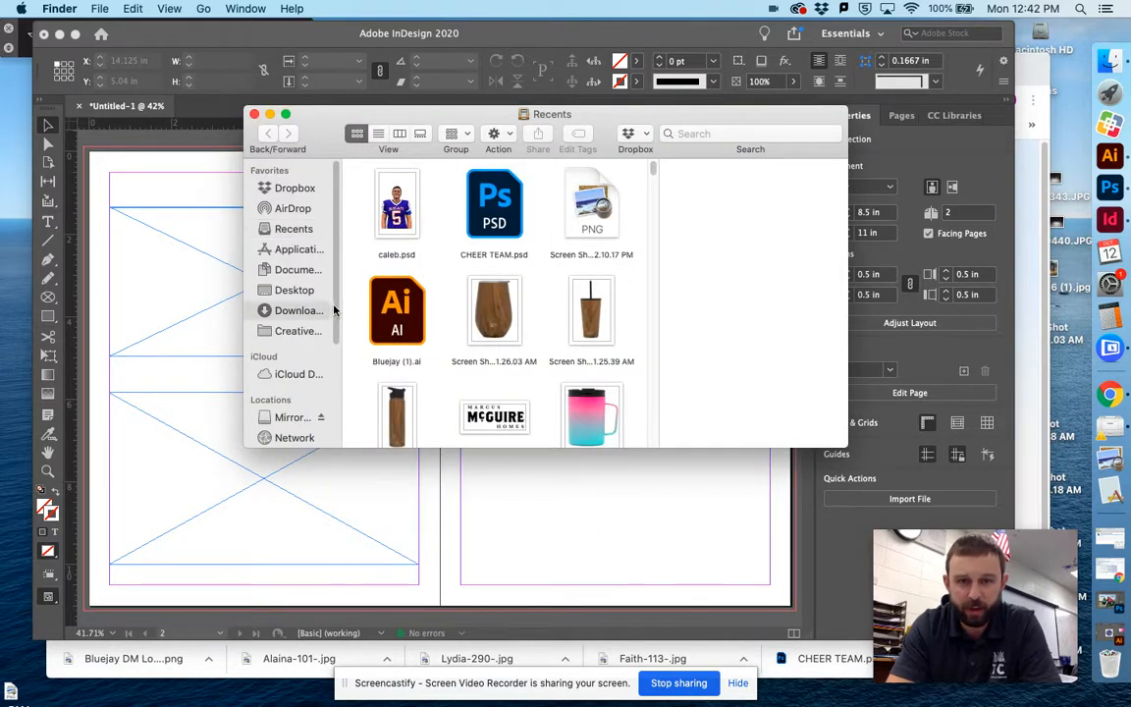
{"action": "scroll", "coordinate": [486, 328], "scroll_direction": "down", "scroll_amount": 10}
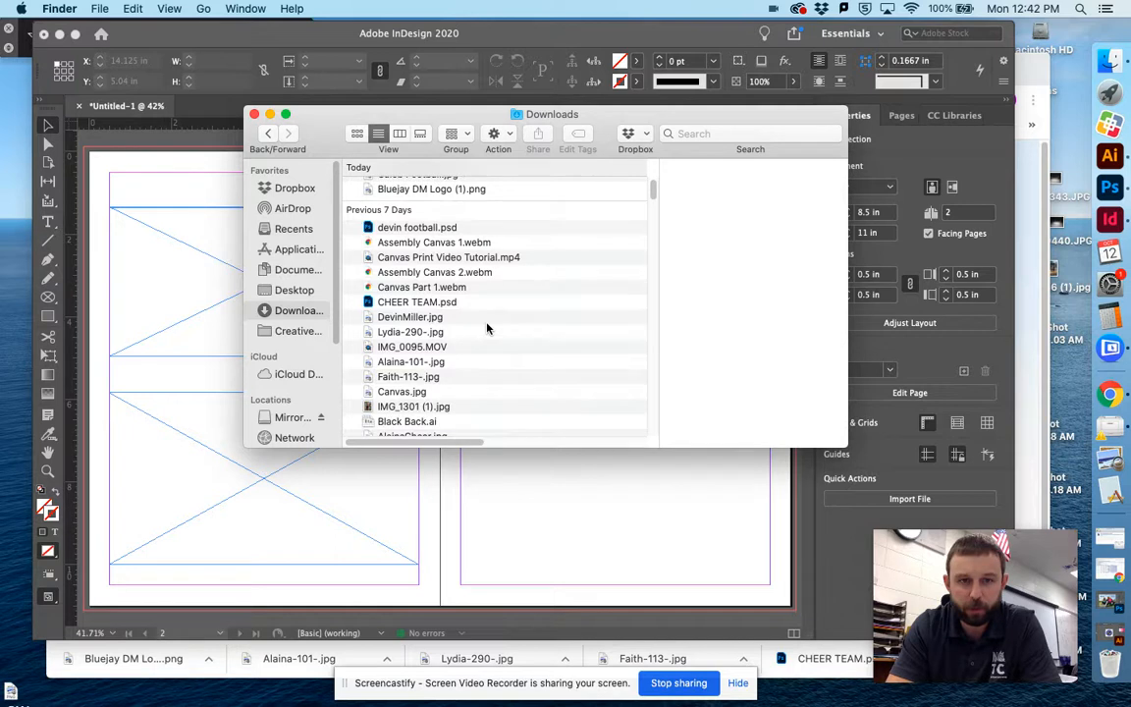
{"action": "scroll", "coordinate": [486, 328], "scroll_direction": "down", "scroll_amount": 6}
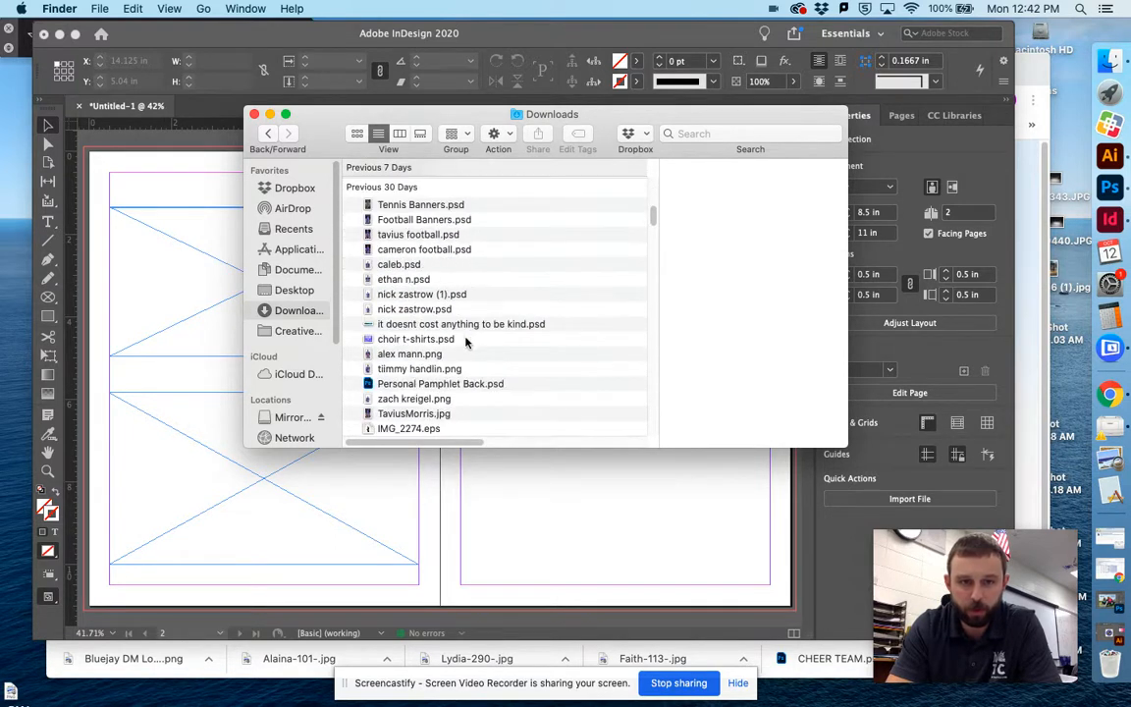
{"action": "scroll", "coordinate": [481, 329], "scroll_direction": "down", "scroll_amount": 3}
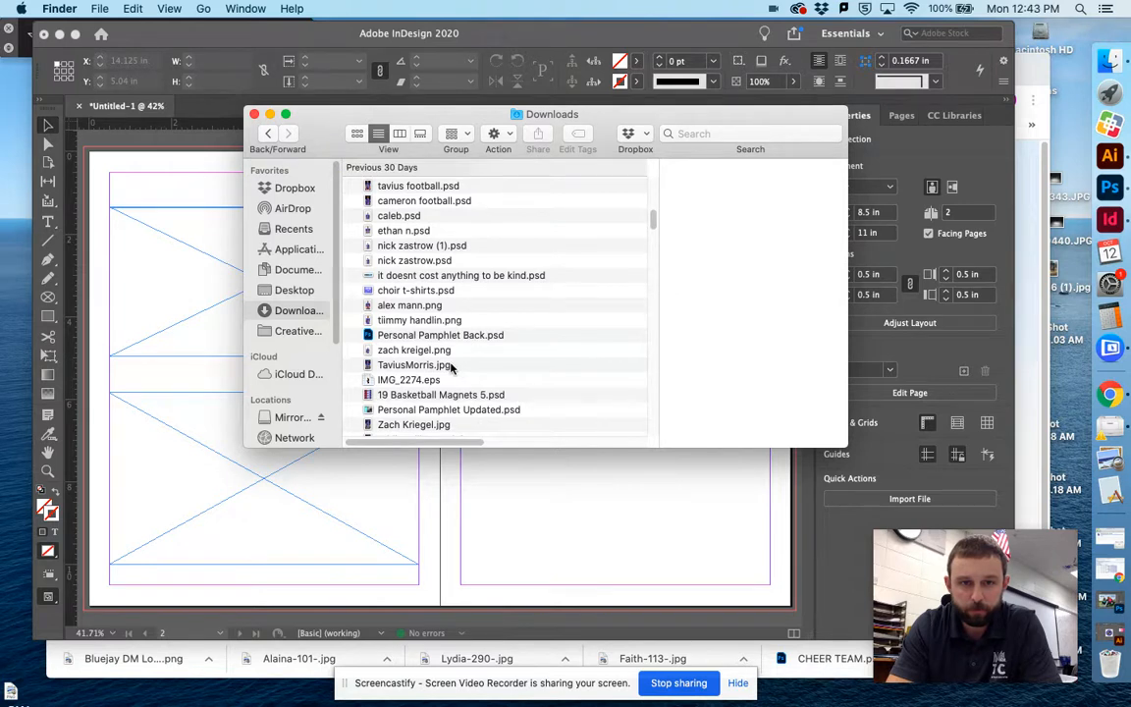
Select three athlete portrait JPGs and Tennis 099.jpg together and bring them into the InDesign document for placing.
{"action": "left_click", "coordinate": [452, 365]}
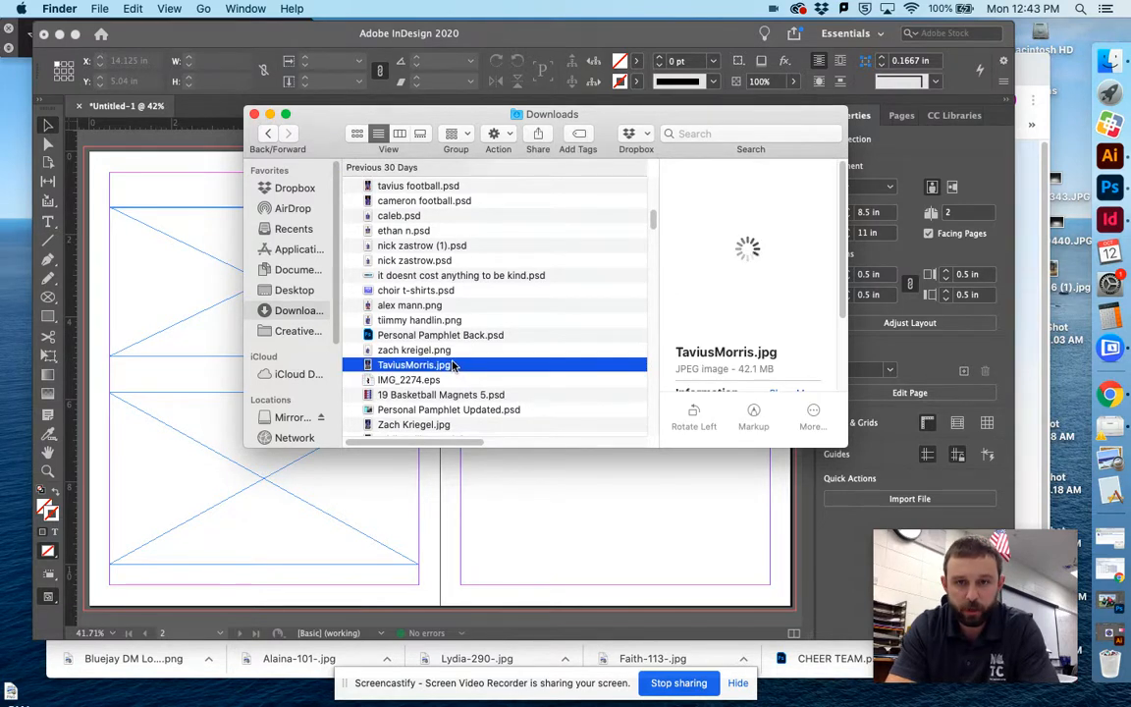
{"action": "scroll", "coordinate": [451, 365], "scroll_direction": "down", "scroll_amount": 2}
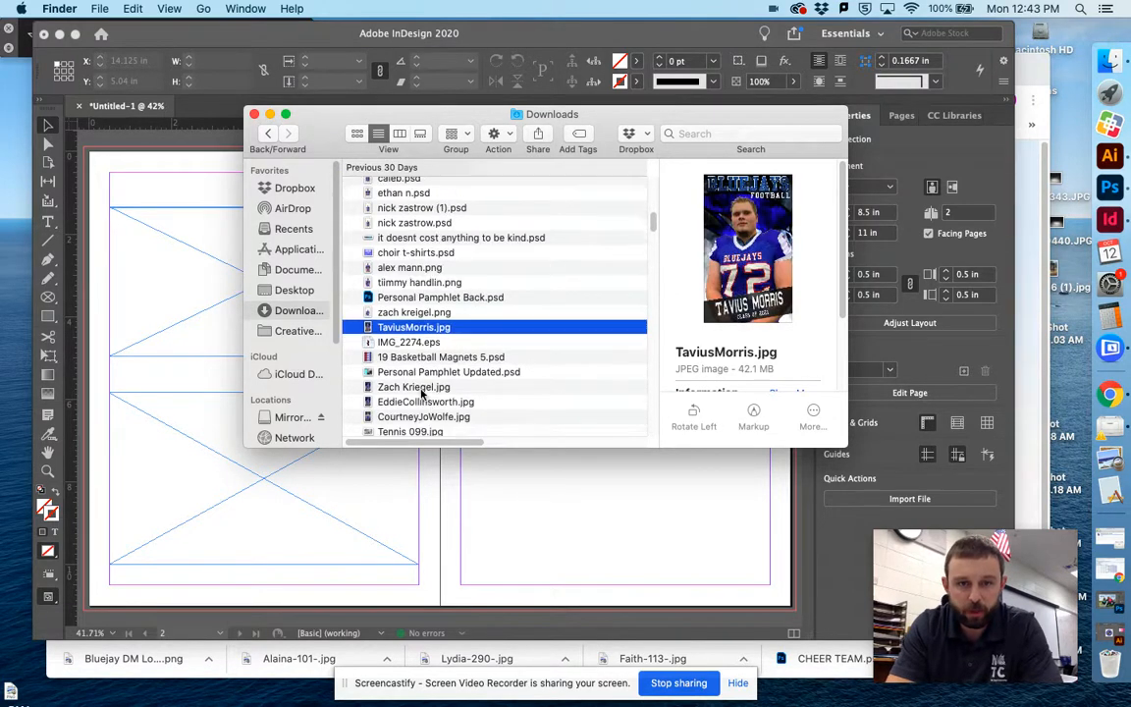
{"action": "left_click", "coordinate": [432, 387], "text": "super"}
{"action": "left_click", "coordinate": [429, 416], "text": "super"}
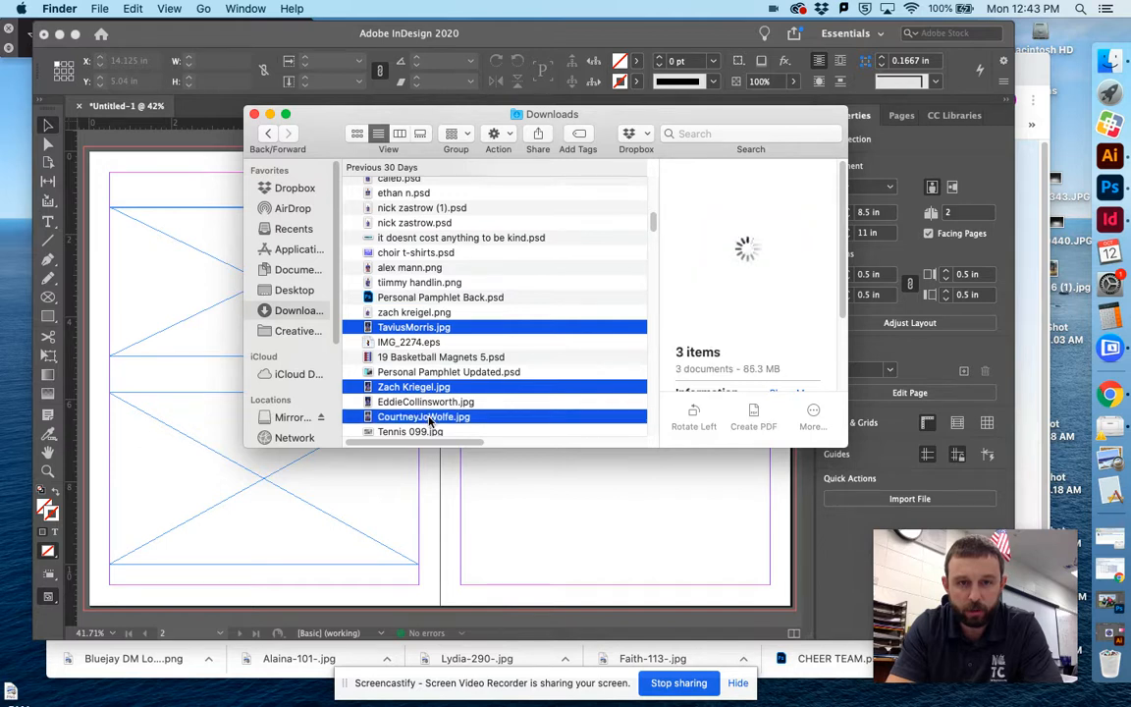
{"action": "left_click", "coordinate": [429, 432], "text": "super"}
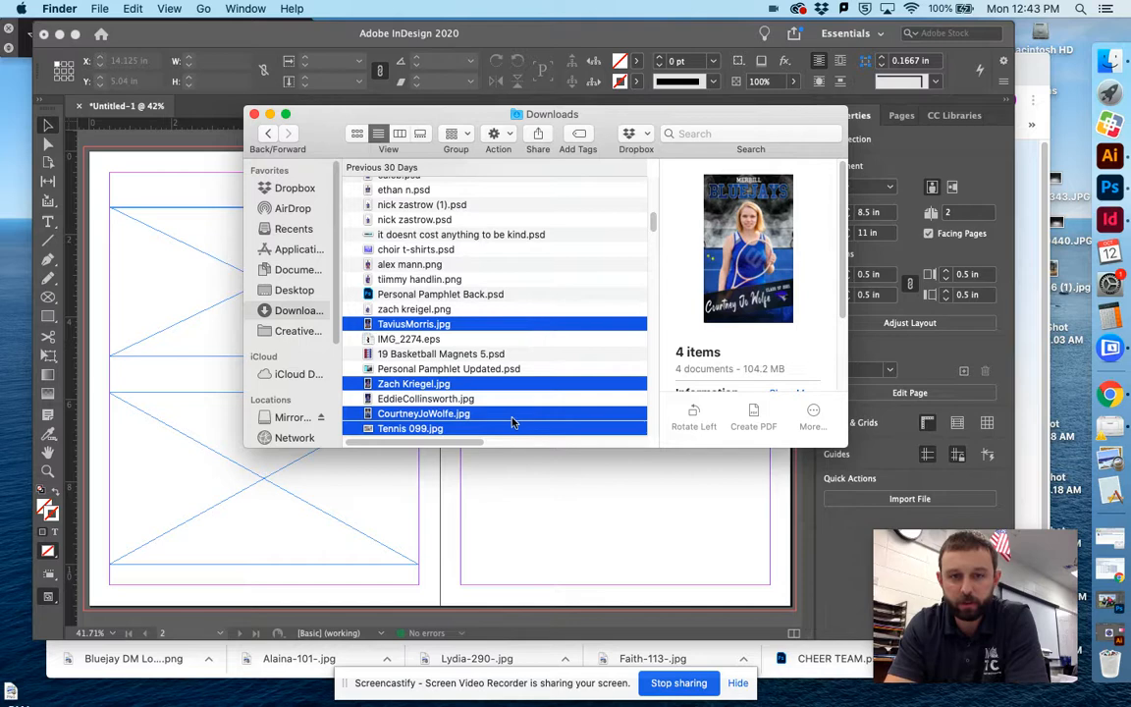
{"action": "left_click_drag", "start_coordinate": [483, 431], "coordinate": [599, 536]}
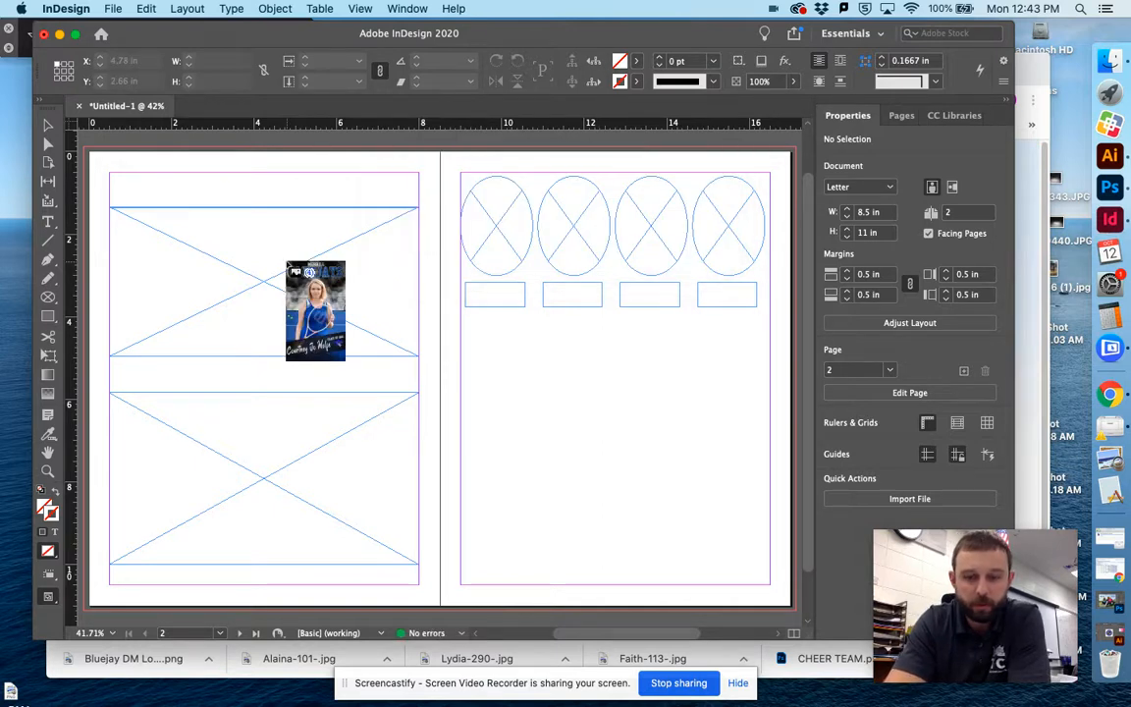
Cycle the loaded images to the tennis team photo and place it in the left page's upper frame.
{"action": "key", "text": "Right"}
{"action": "key", "text": "Right"}
{"action": "key", "text": "Right"}
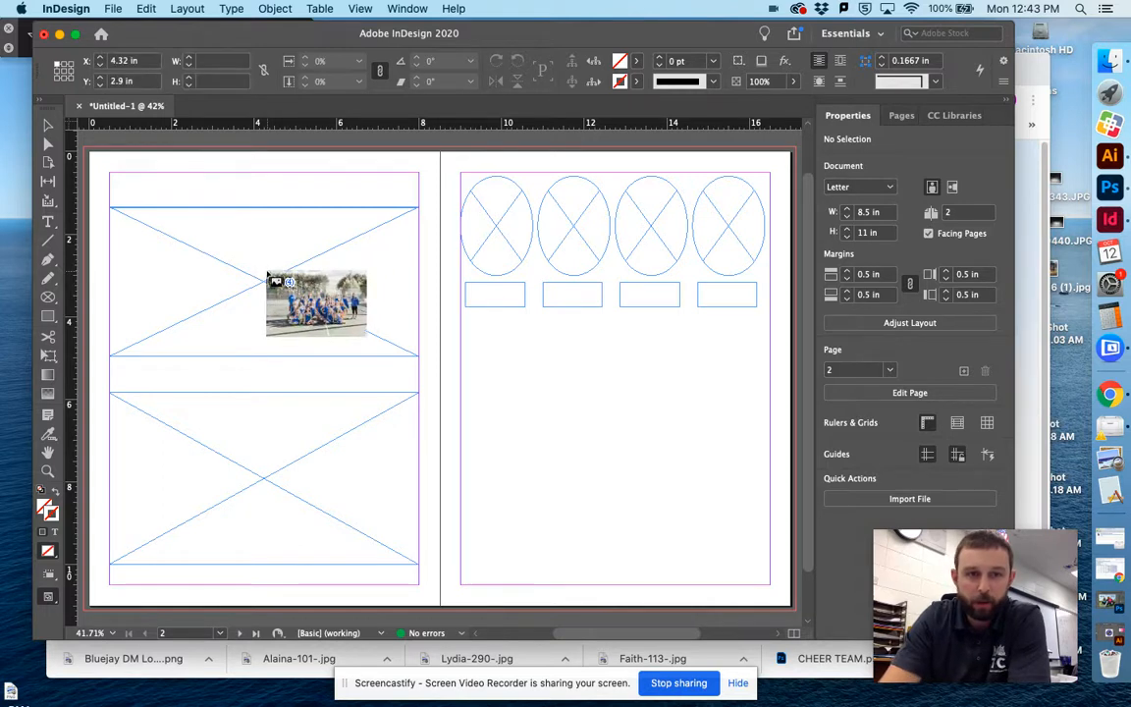
{"action": "left_click", "coordinate": [241, 245]}
Place the three athlete portraits in the first three ellipse frames of the right page and deselect.
{"action": "left_click", "coordinate": [498, 251]}
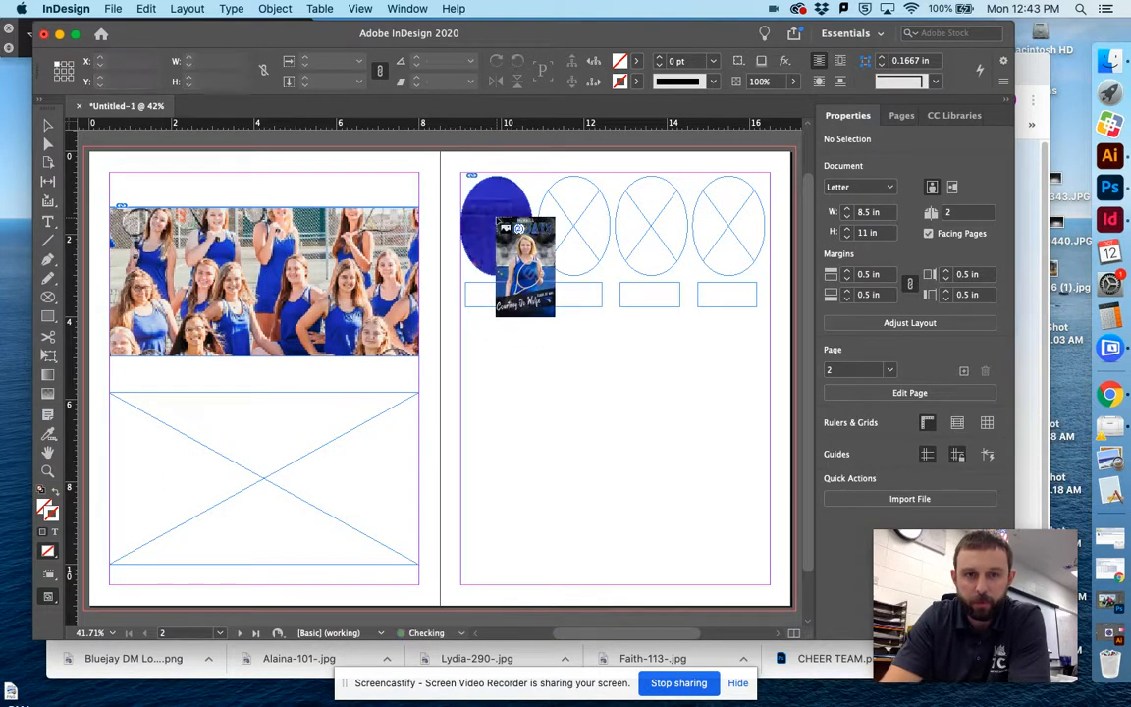
{"action": "left_click", "coordinate": [585, 228]}
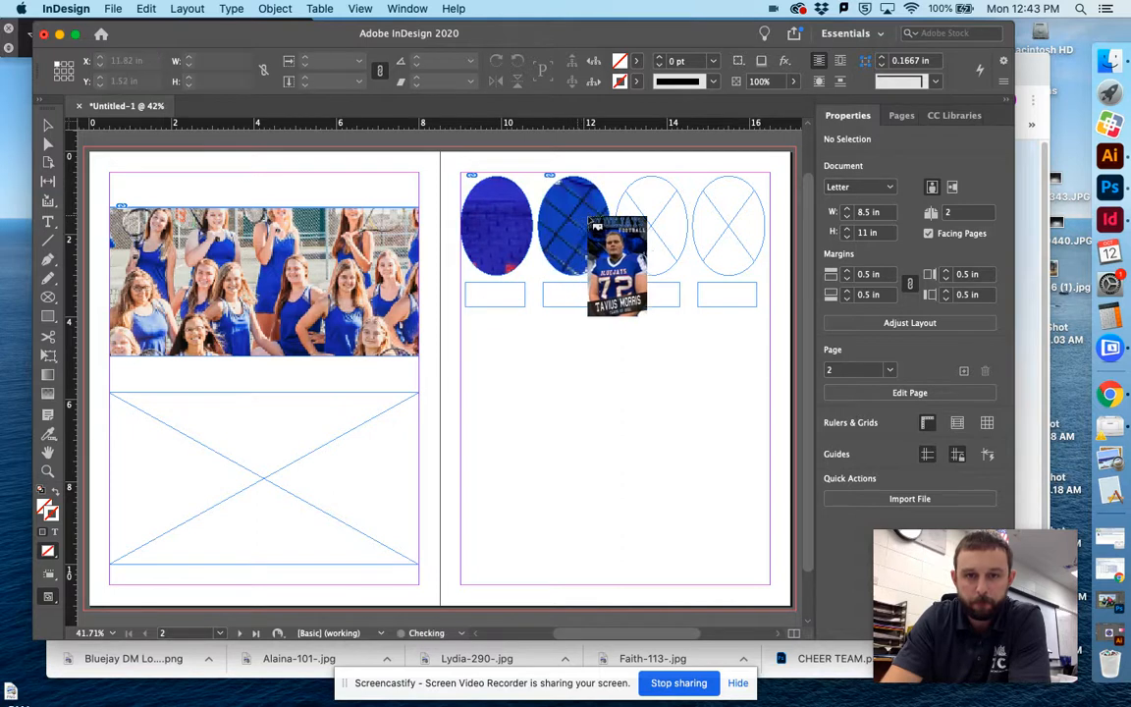
{"action": "left_click", "coordinate": [646, 224]}
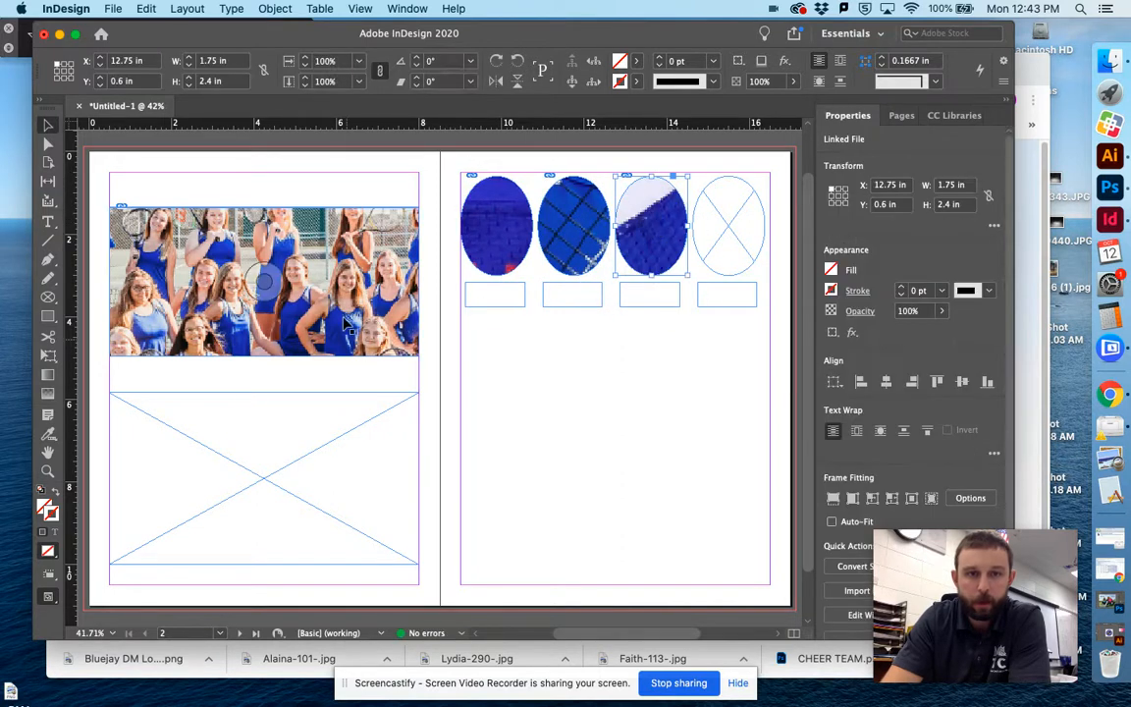
{"action": "left_click", "coordinate": [192, 159]}
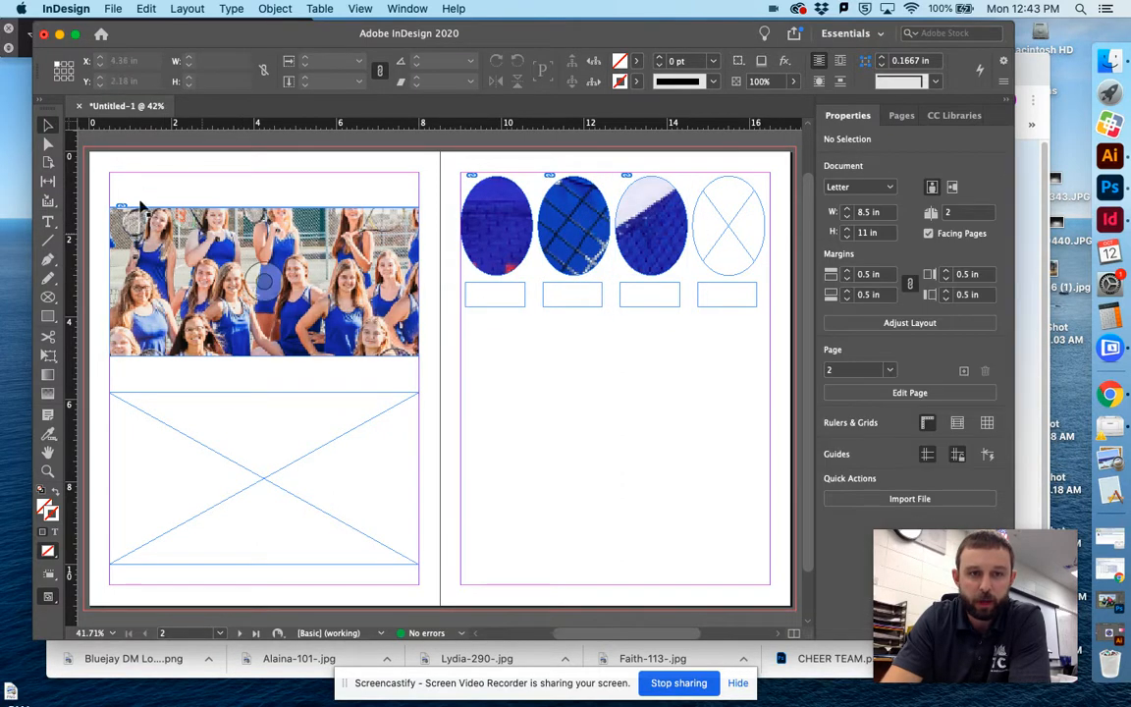
Fit the team photo to its frame with Fill Frame Proportionally and activate the Direct Selection tool.
{"action": "left_click", "coordinate": [309, 243]}
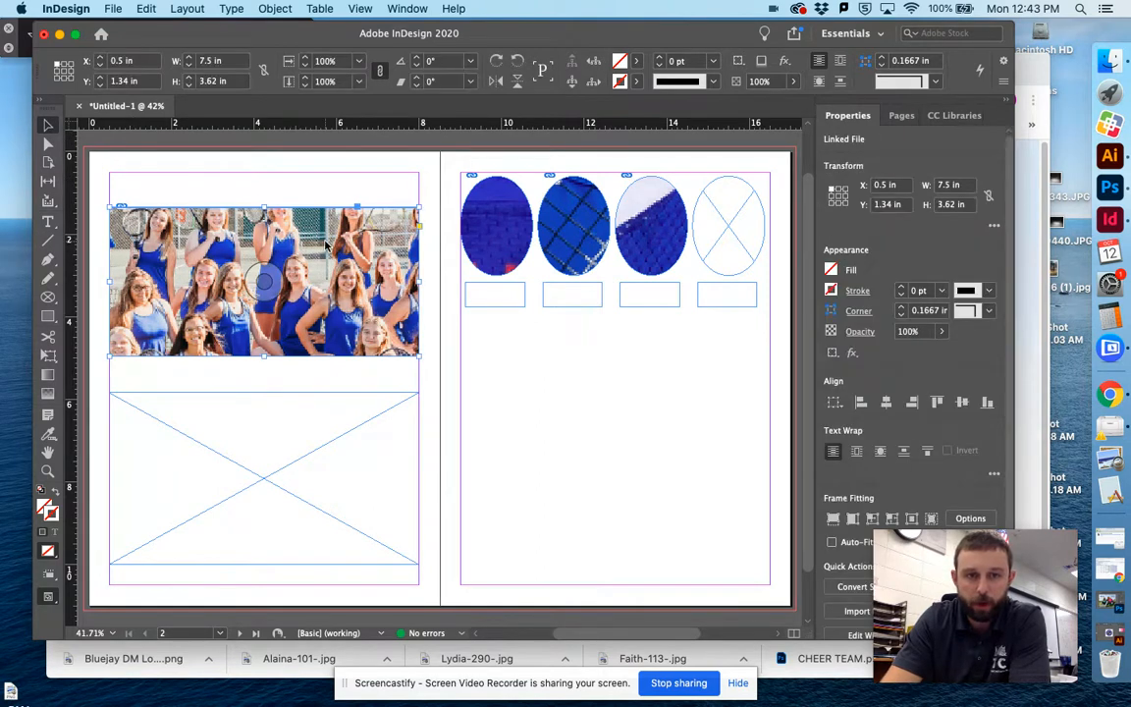
{"action": "right_click", "coordinate": [328, 208]}
{"action": "mouse_move", "coordinate": [378, 450]}
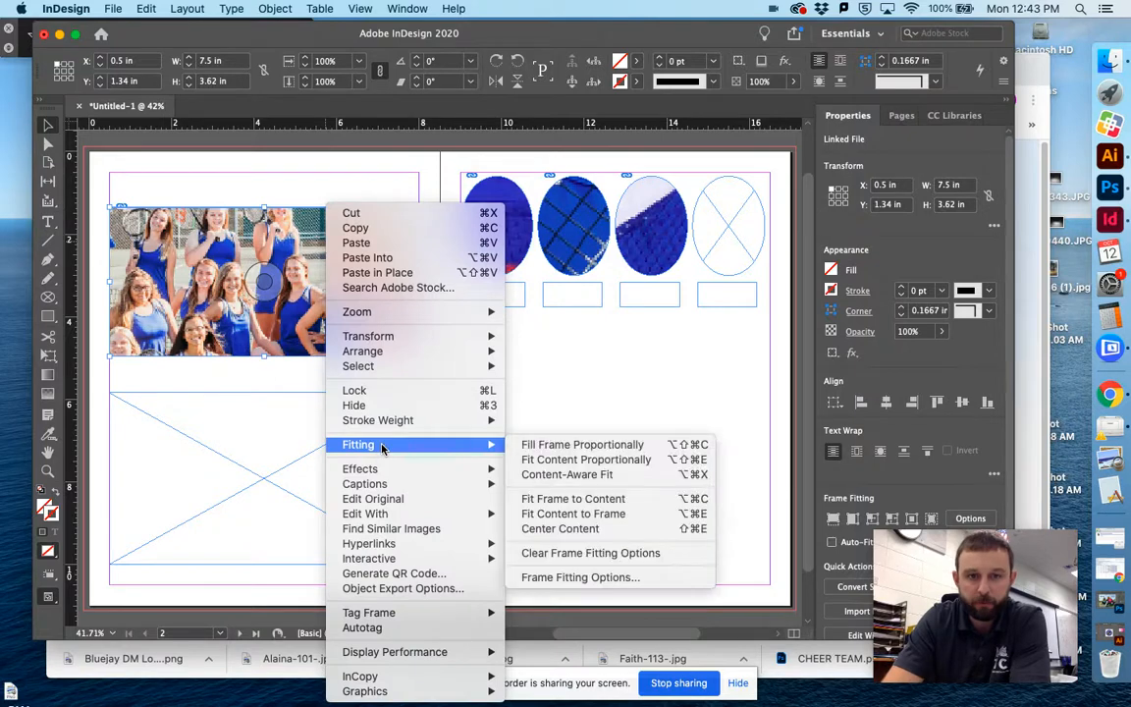
{"action": "left_click", "coordinate": [538, 448]}
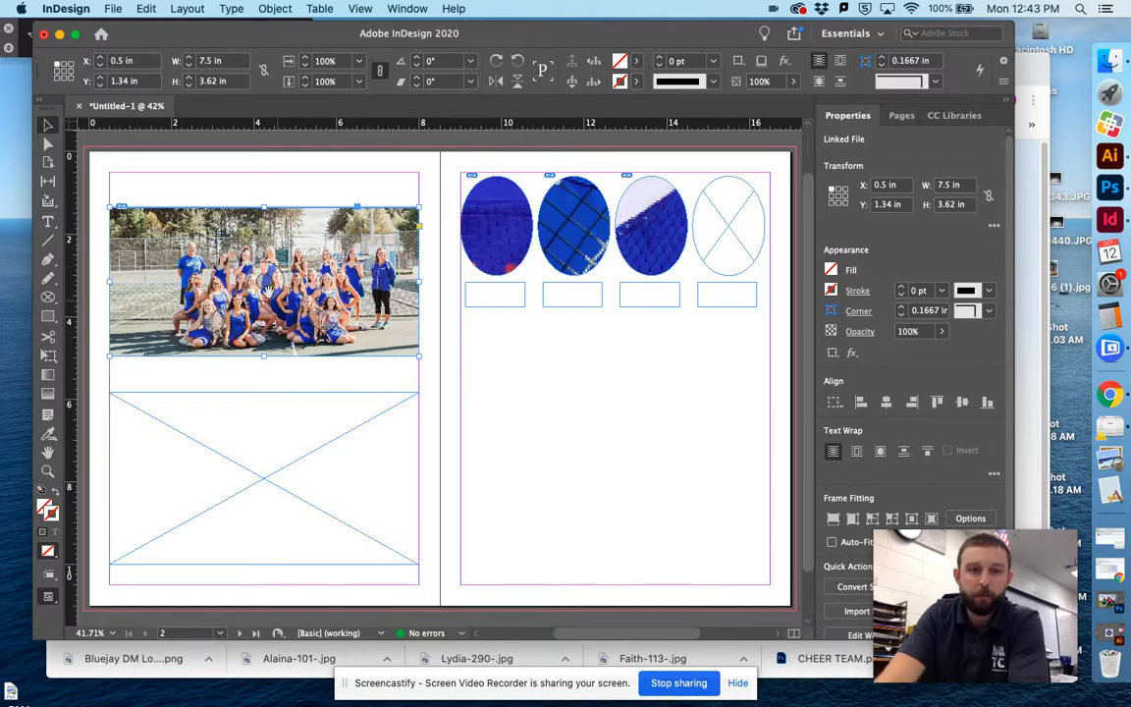
{"action": "left_click", "coordinate": [48, 144]}
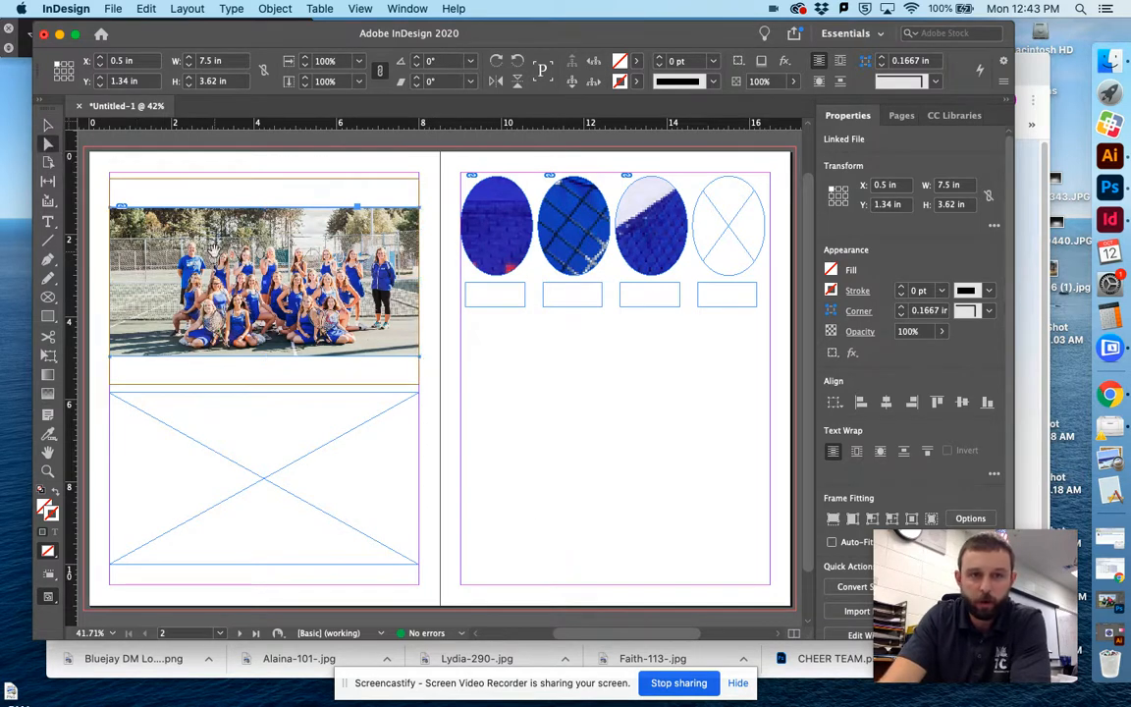
Scale the team photo up proportionally inside its frame to about 8 in wide by 5.33 in high and deselect it.
{"action": "left_click", "coordinate": [200, 244]}
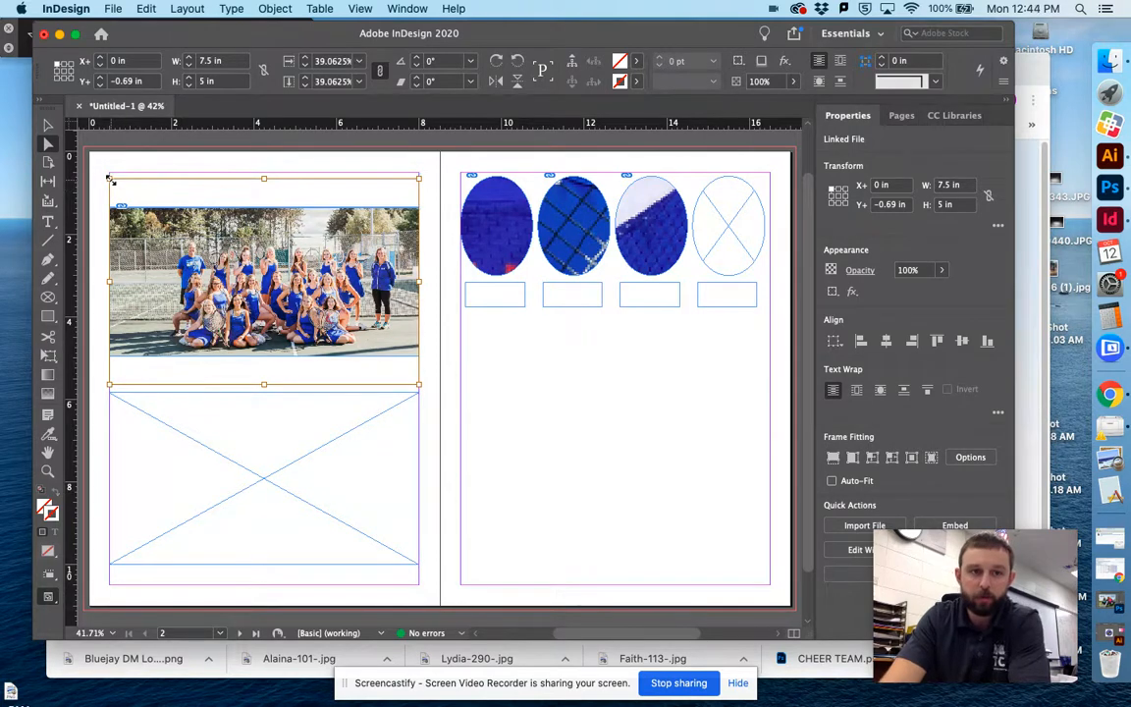
{"action": "left_click_drag", "start_coordinate": [110, 180], "coordinate": [91, 168]}
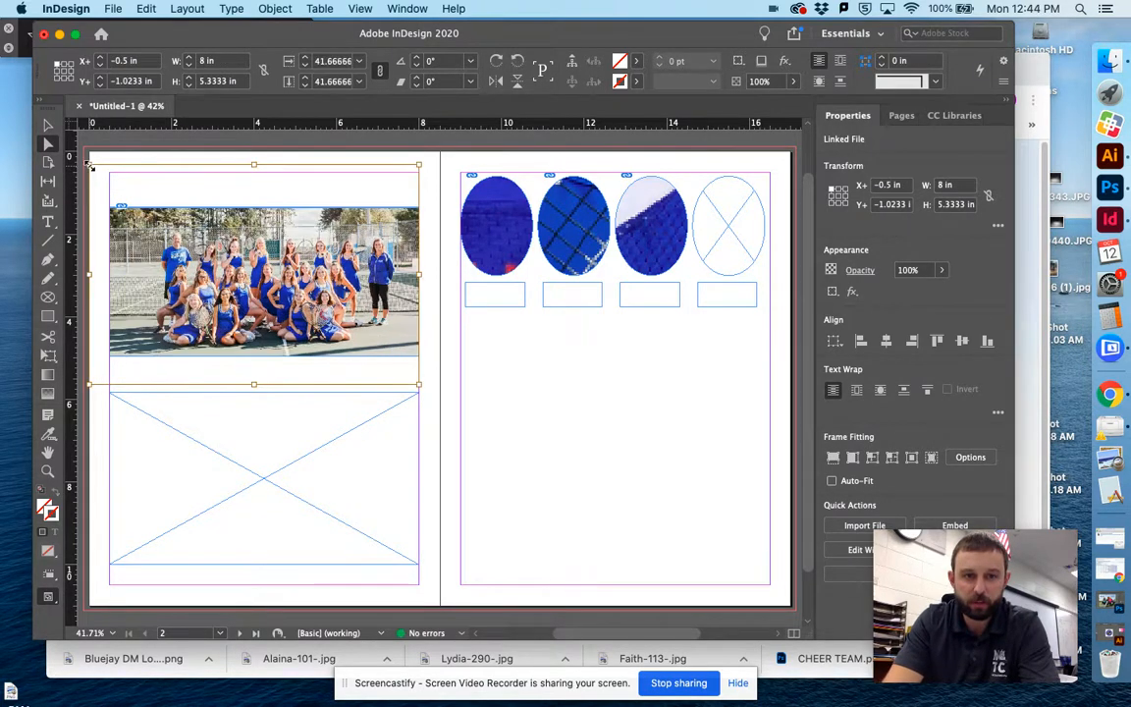
{"action": "left_click", "coordinate": [498, 395]}
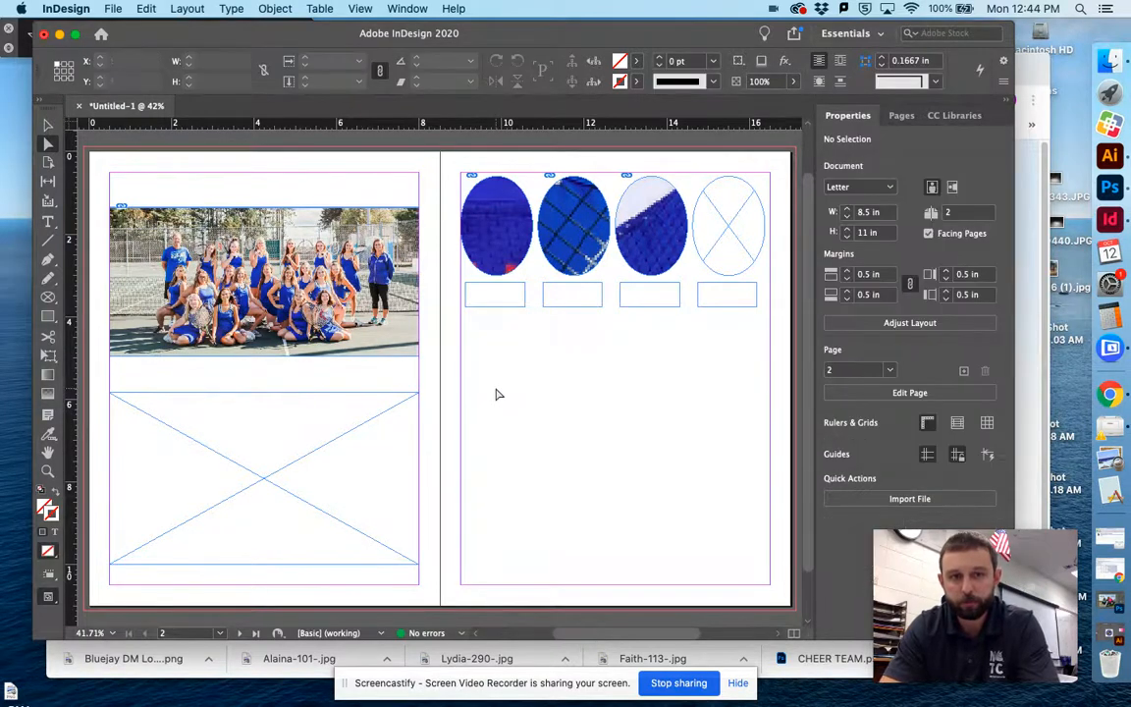
Enter the heading GIRLS TENNIS in the text frame above the team photo and select that frame.
{"action": "left_click", "coordinate": [47, 221]}
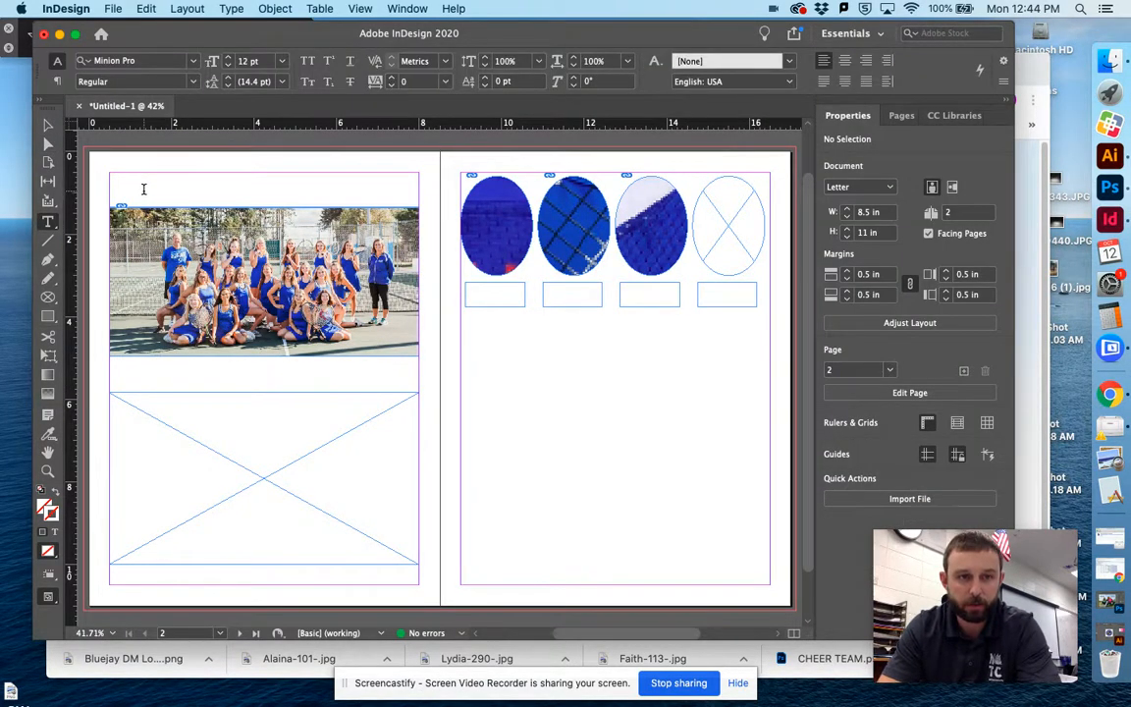
{"action": "left_click", "coordinate": [144, 188]}
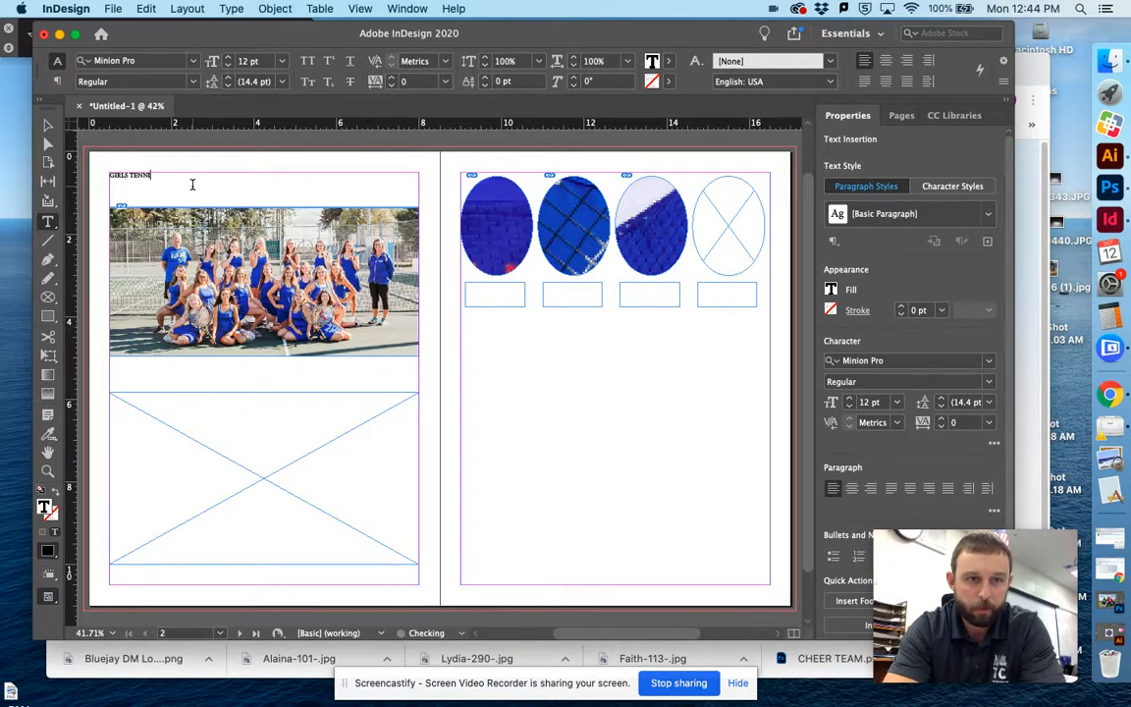
{"action": "left_click", "coordinate": [47, 125]}
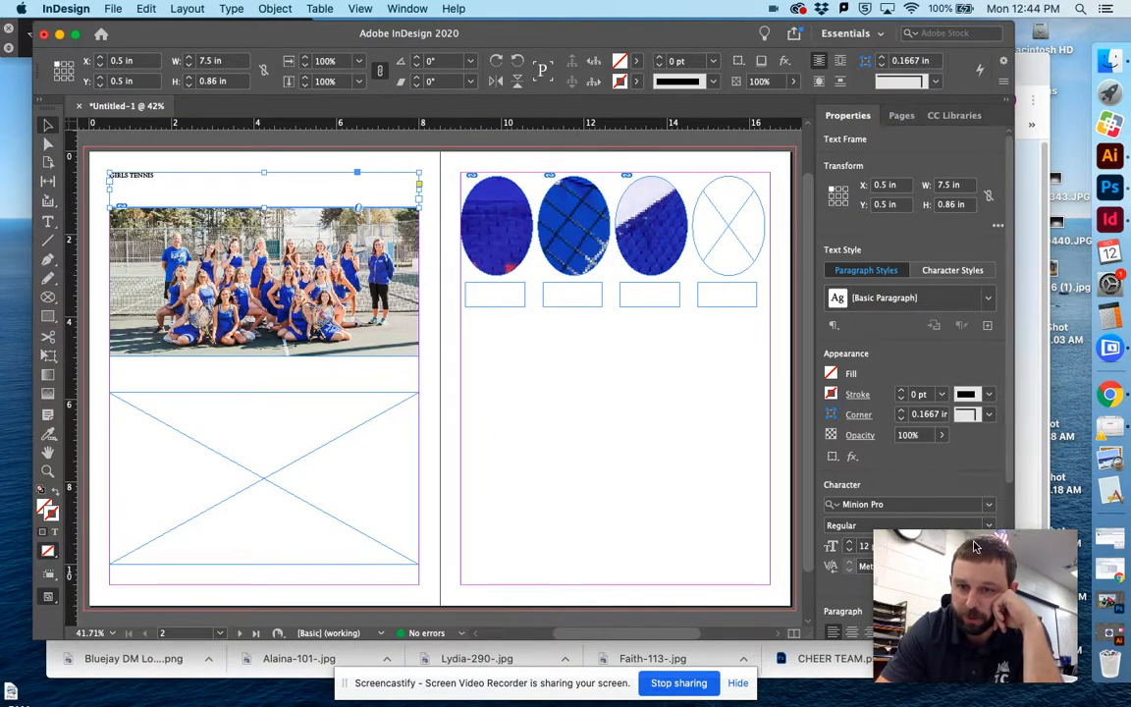
Set the GIRLS TENNIS heading's font size to 36 pt and deselect the text frame.
{"action": "left_click_drag", "start_coordinate": [906, 563], "coordinate": [570, 458]}
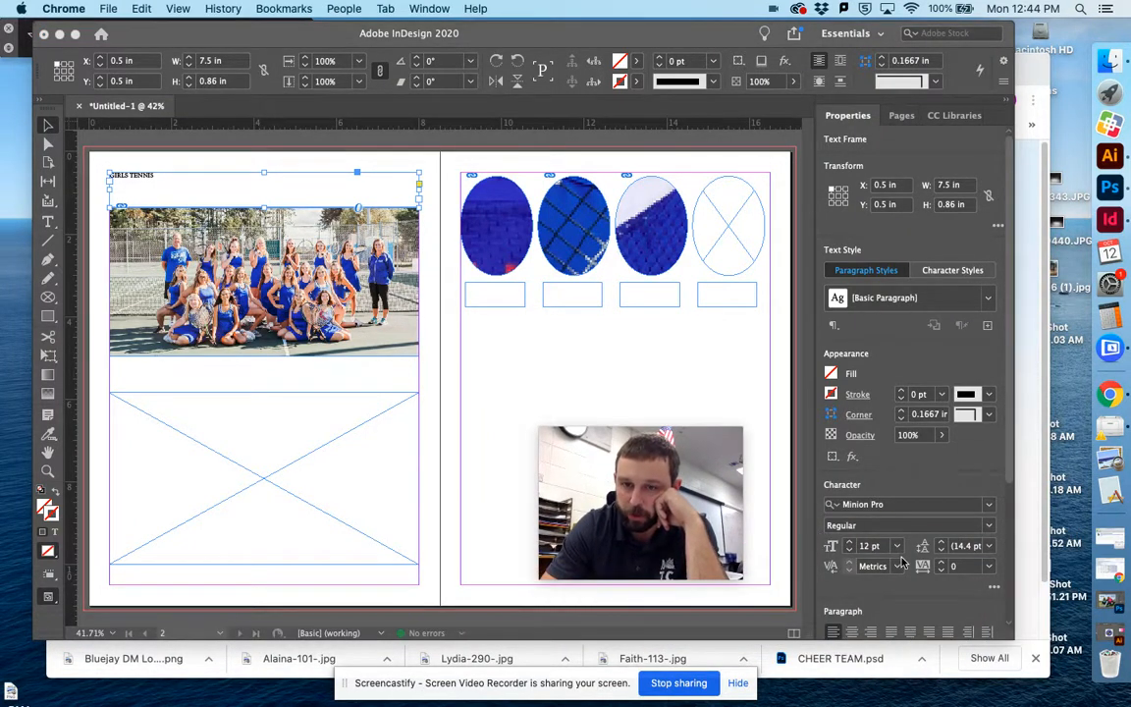
{"action": "left_click", "coordinate": [888, 558]}
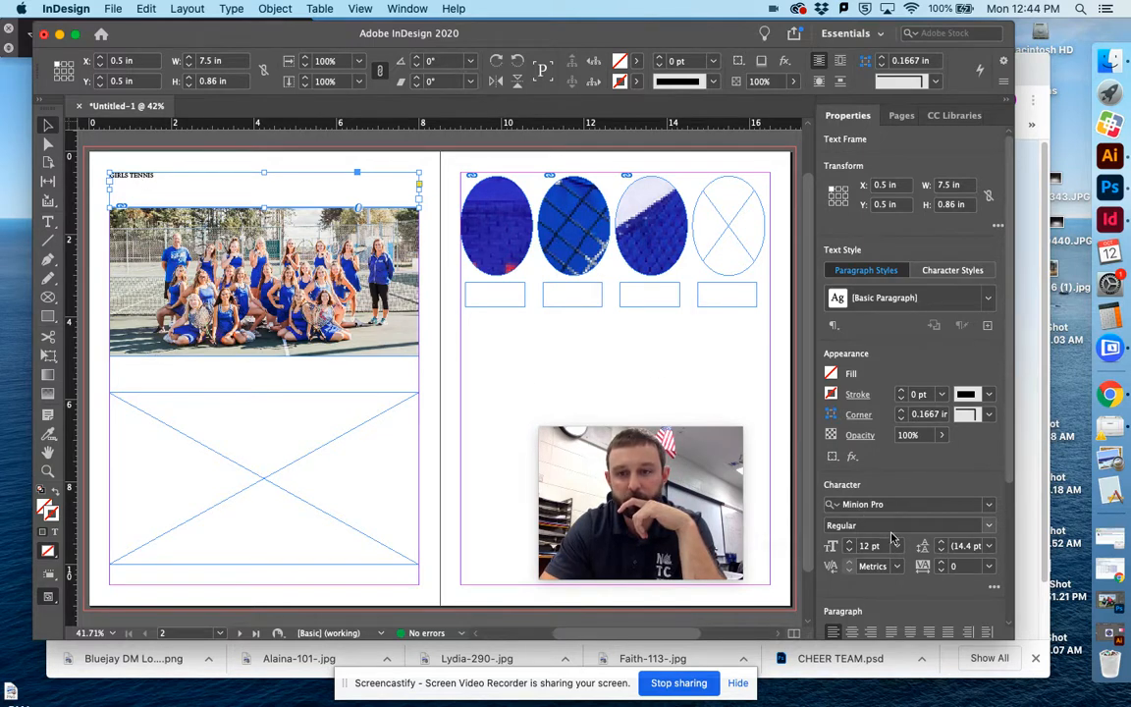
{"action": "left_click", "coordinate": [896, 547]}
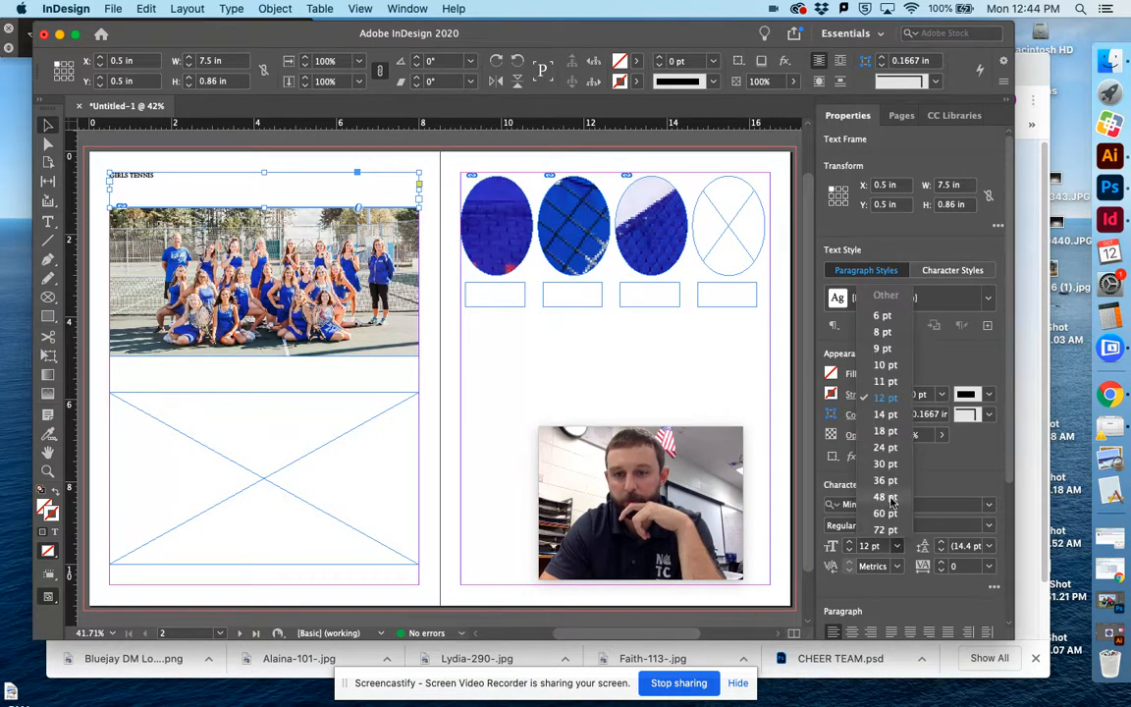
{"action": "left_click", "coordinate": [883, 478]}
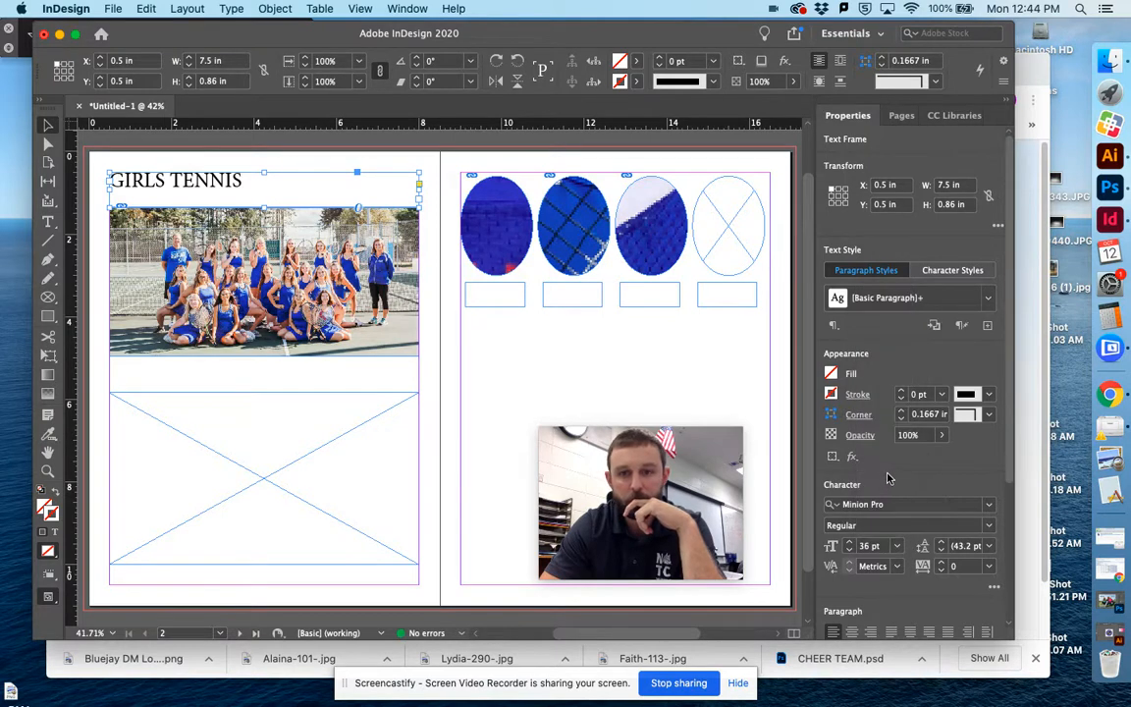
{"action": "left_click", "coordinate": [592, 147]}
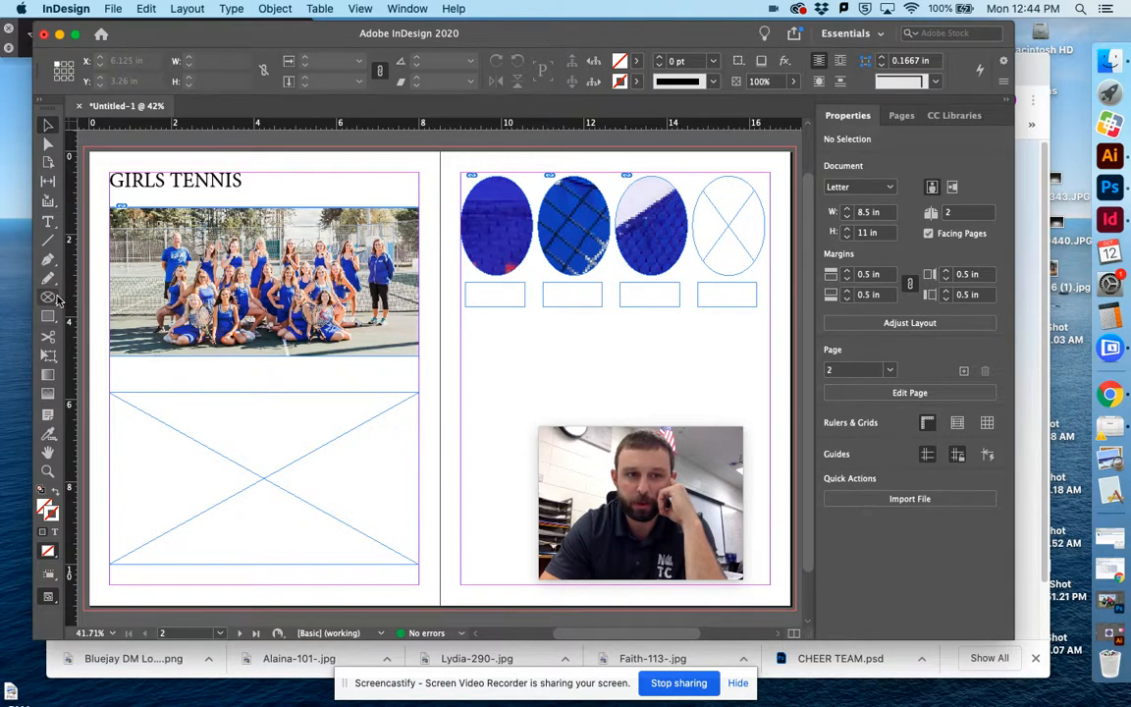
Draw a rectangular picture frame across the whole spread, about 17.25 in by 11.15 in from the top-left bleed corner, and send it to back.
{"action": "left_click_drag", "start_coordinate": [54, 304], "coordinate": [108, 285]}
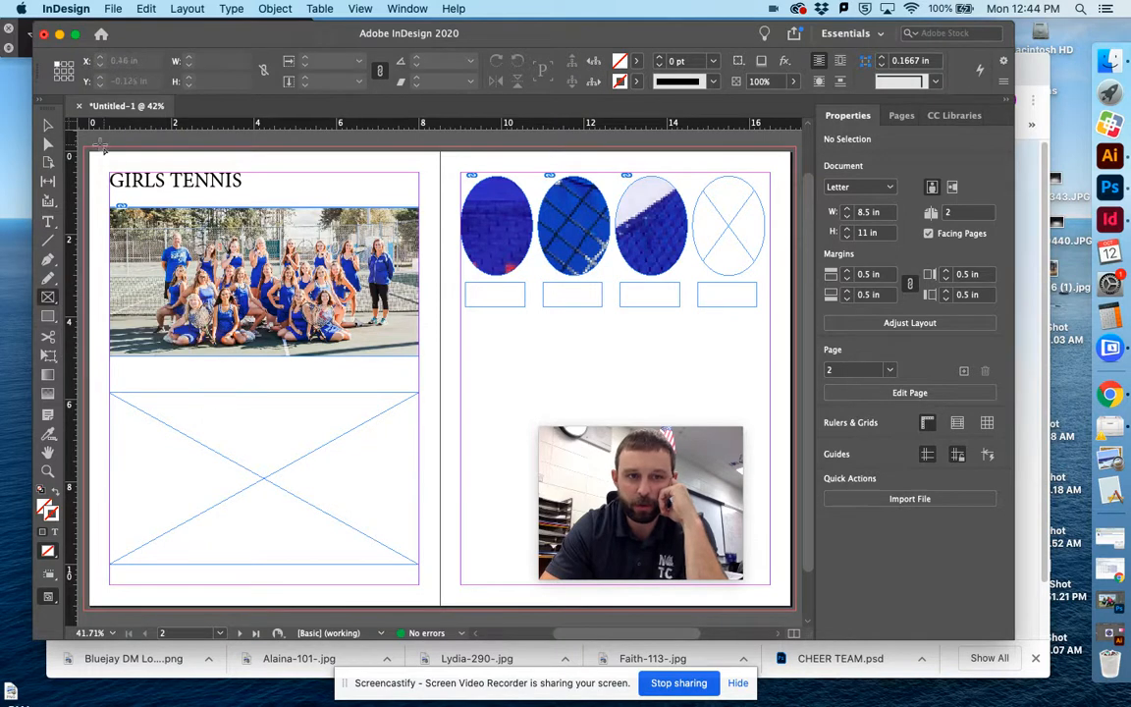
{"action": "left_click_drag", "start_coordinate": [86, 149], "coordinate": [795, 606]}
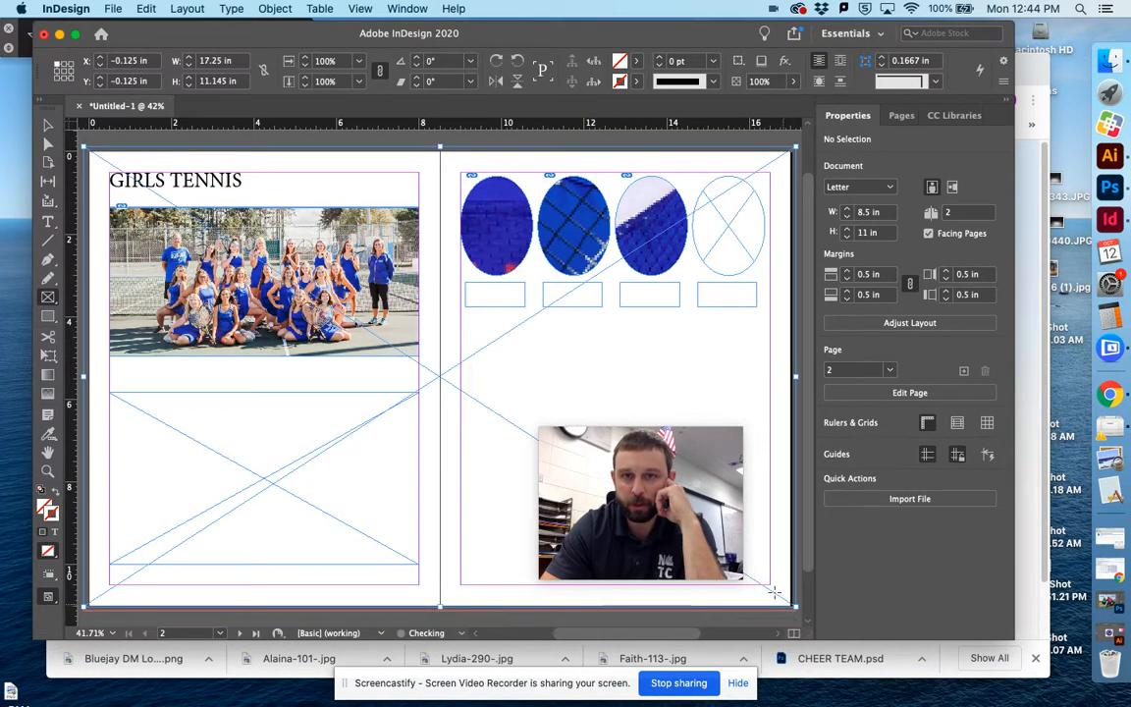
{"action": "left_click", "coordinate": [47, 125]}
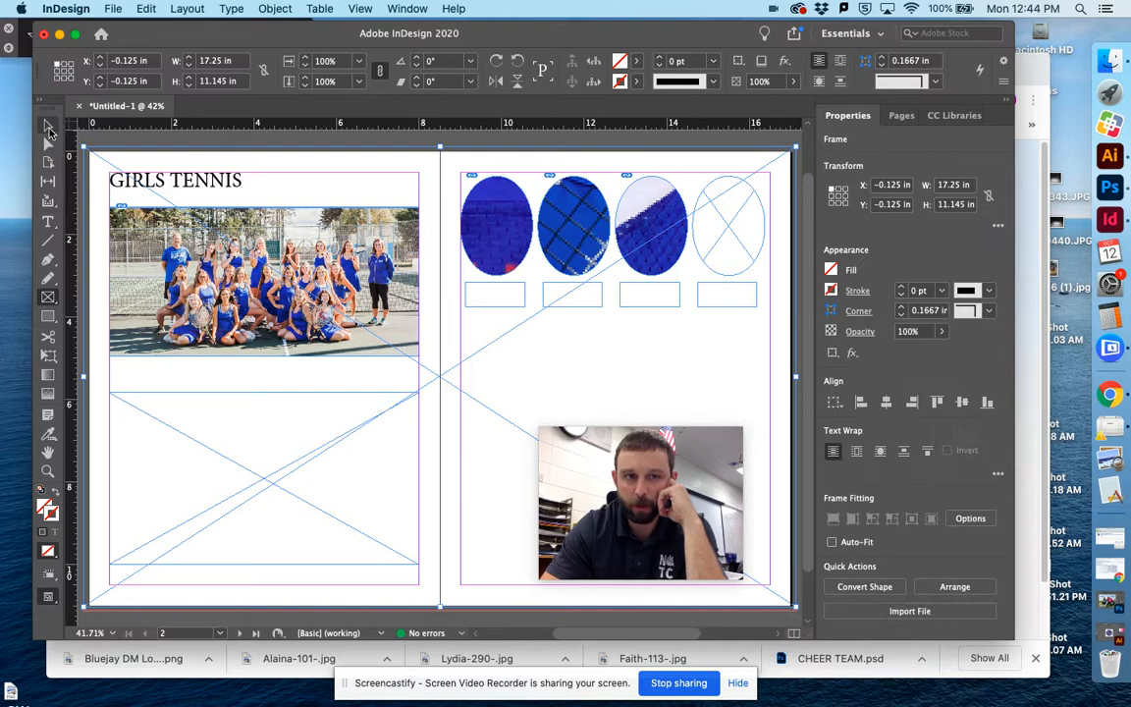
{"action": "right_click", "coordinate": [441, 378]}
{"action": "mouse_move", "coordinate": [518, 402]}
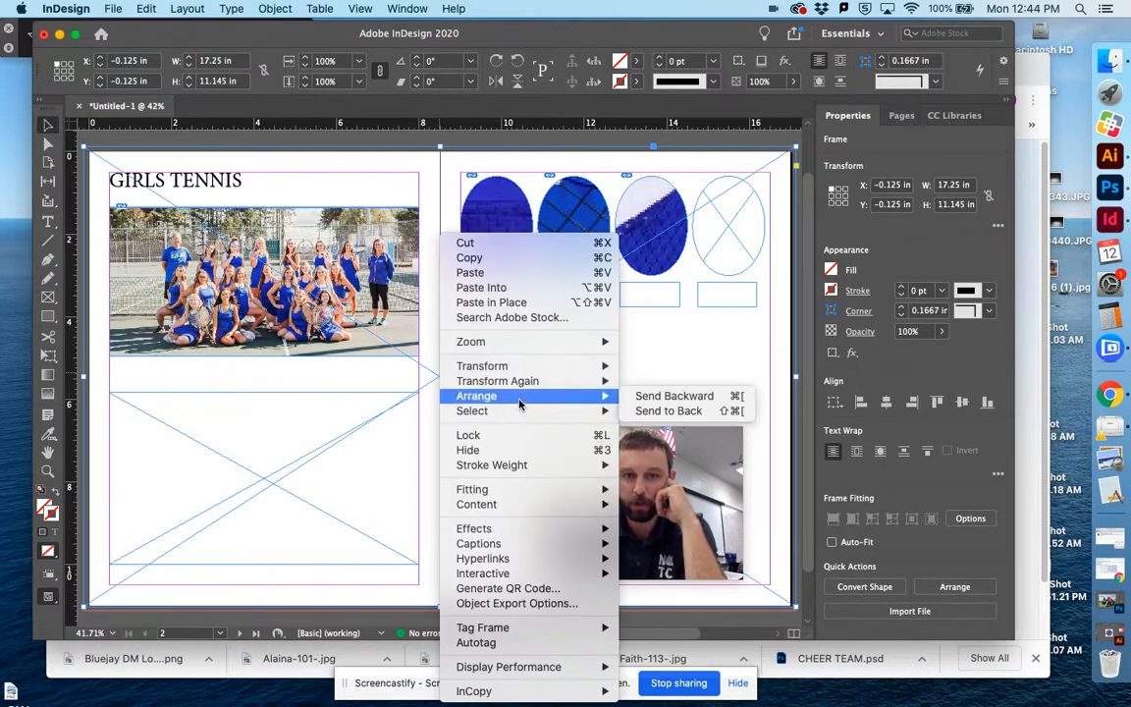
{"action": "left_click", "coordinate": [667, 411]}
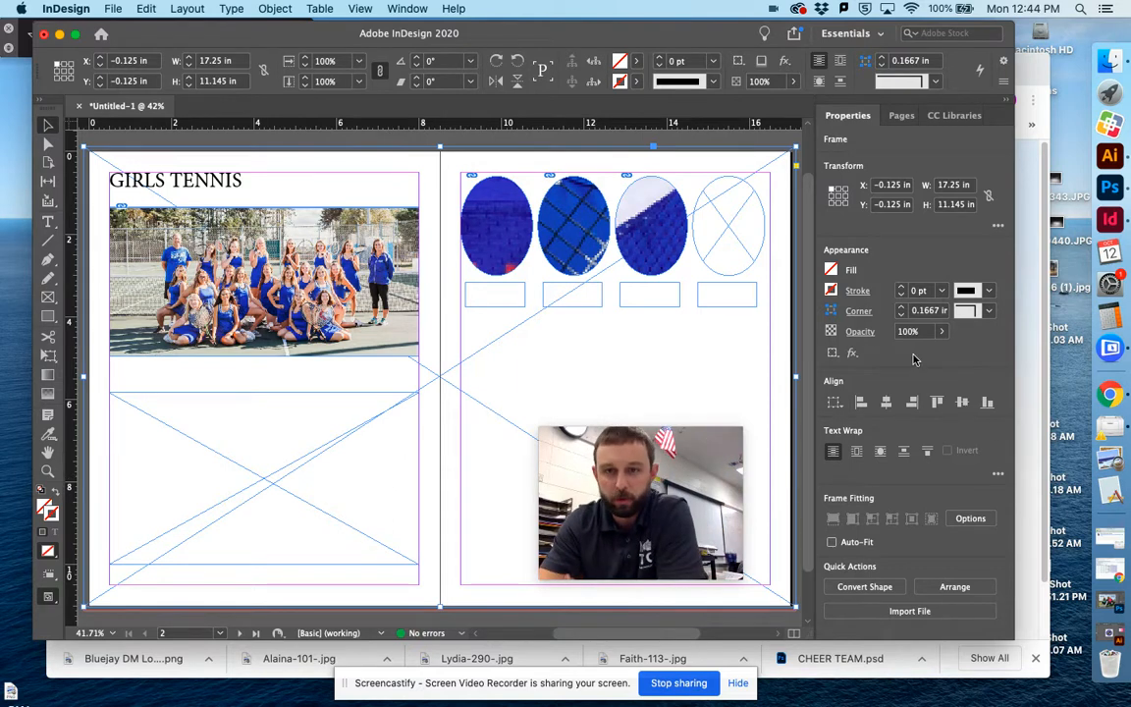
Reduce the opacity of the spread-wide background frame to 55% and deselect it.
{"action": "left_click", "coordinate": [943, 332]}
{"action": "left_click_drag", "start_coordinate": [940, 351], "coordinate": [904, 354]}
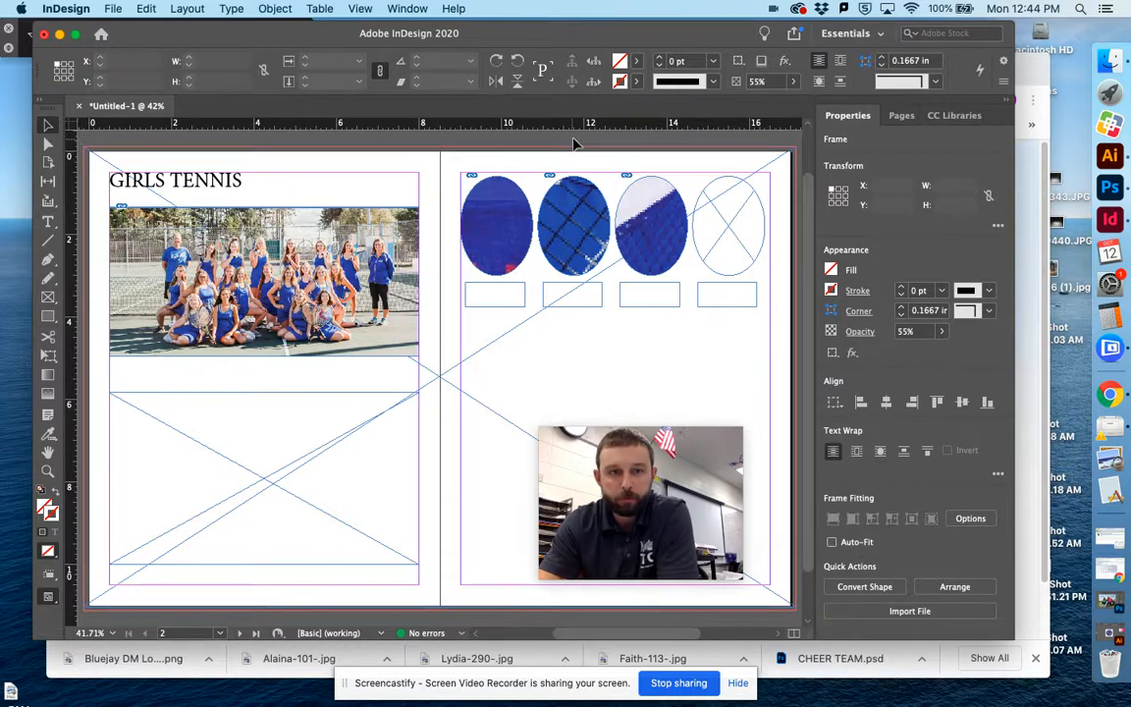
{"action": "left_click", "coordinate": [606, 156]}
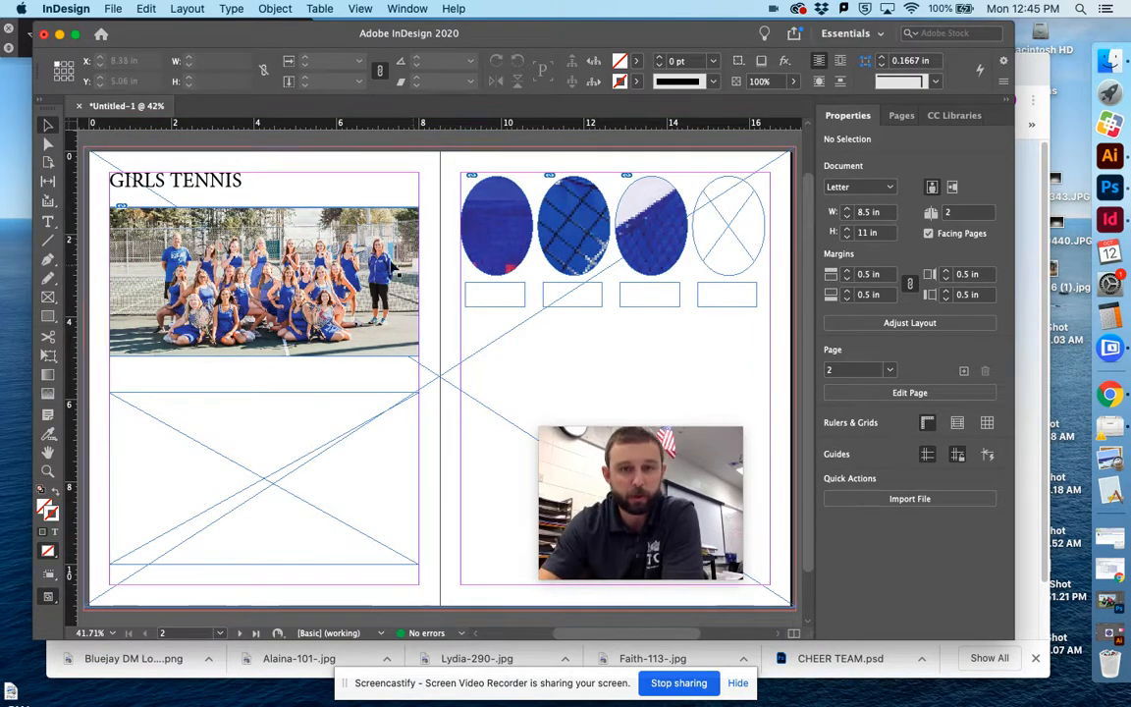
{"action": "left_click", "coordinate": [1035, 70]}
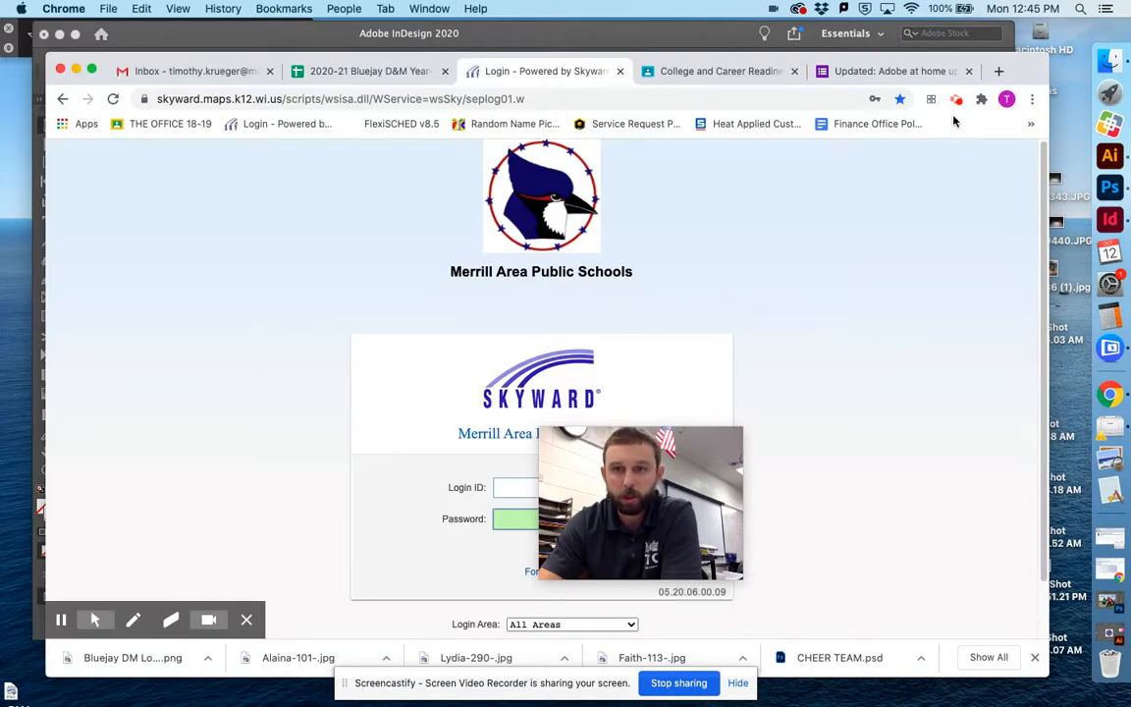